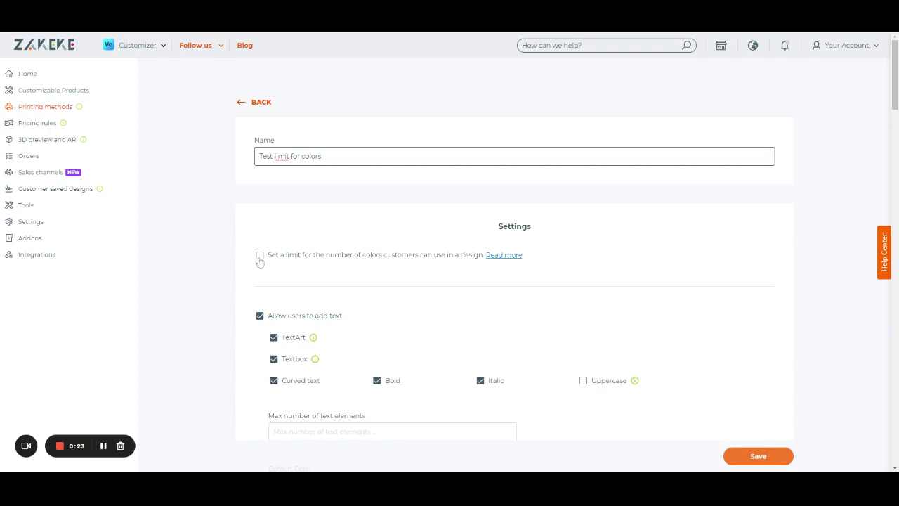
Enable the limit on the number of colors customers can use in a design and set the maximum to 5
click(260, 256)
scroll(232, 269, down, 1)
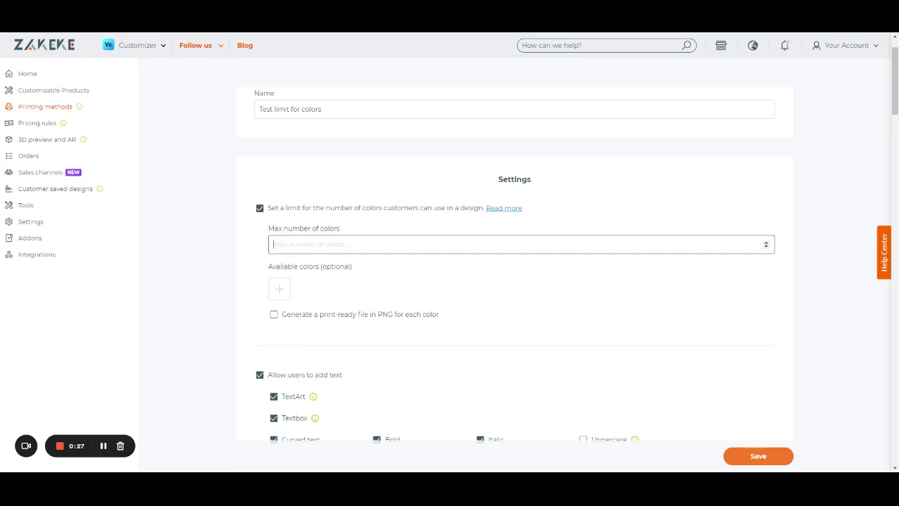
text(5)
Enable SVG as the output format for the print-ready files
scroll(501, 281, down, 15)
scroll(452, 276, down, 10)
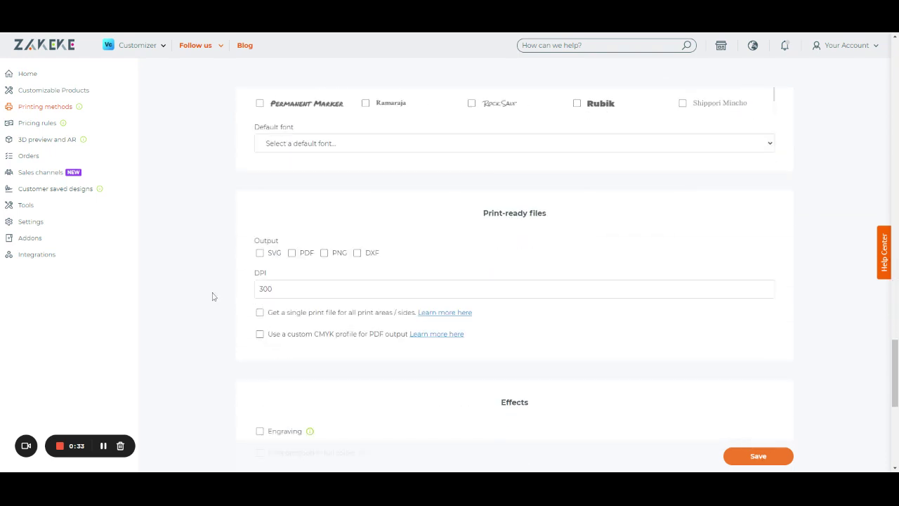
click(260, 253)
scroll(227, 283, down, 1)
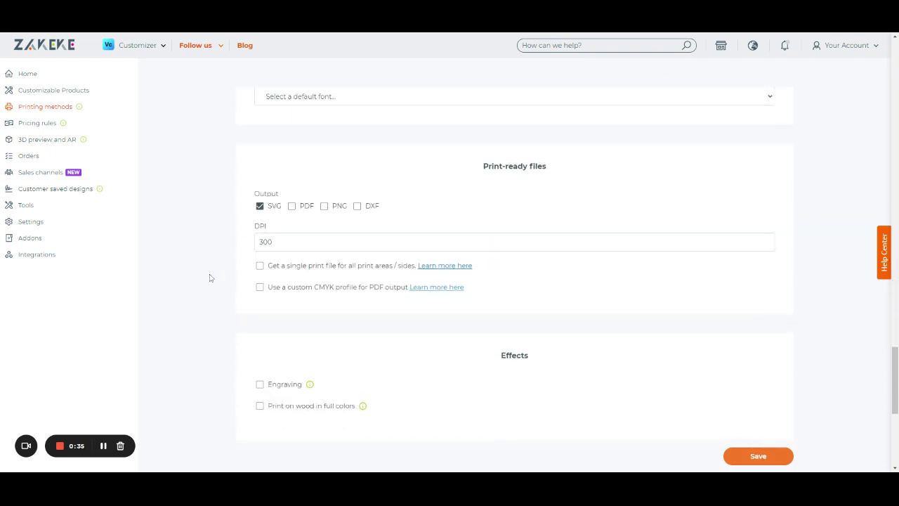
Assign the printing method to the Wall Canvas product and save it
scroll(204, 277, down, 4)
scroll(228, 337, down, 1)
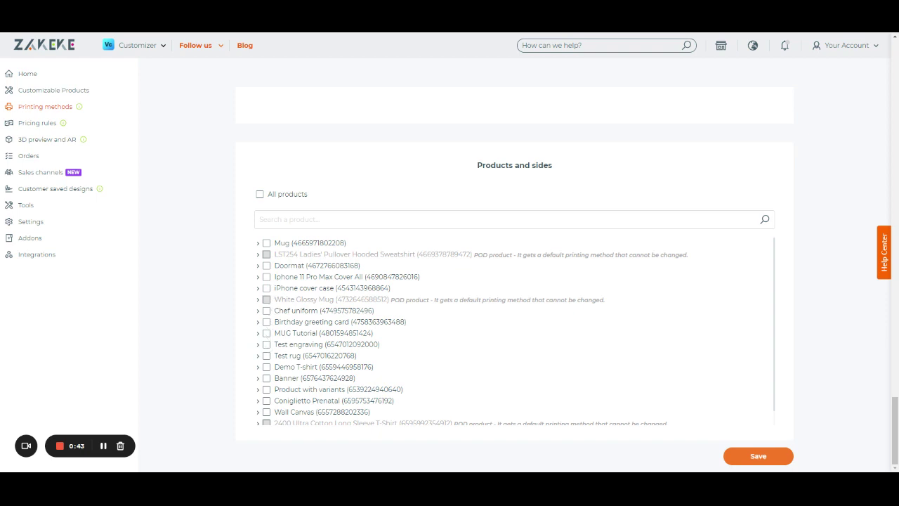
scroll(271, 379, down, 1)
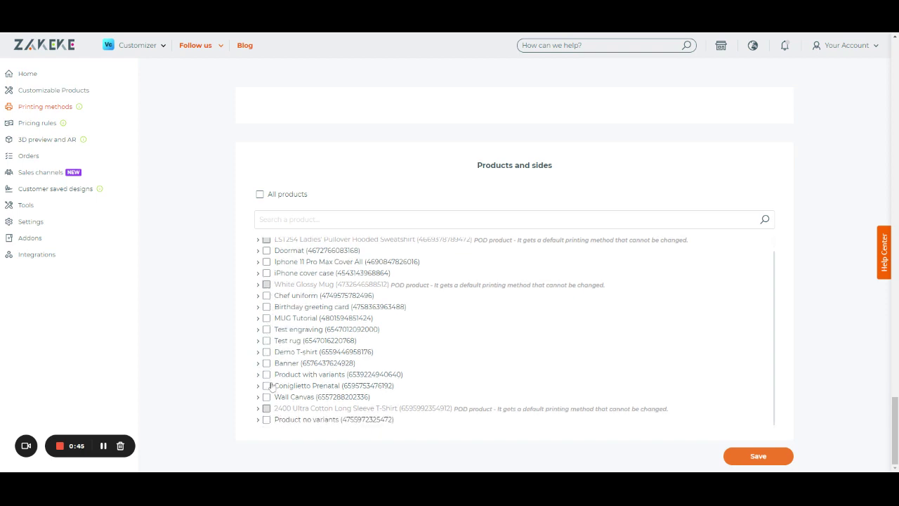
click(267, 397)
click(773, 458)
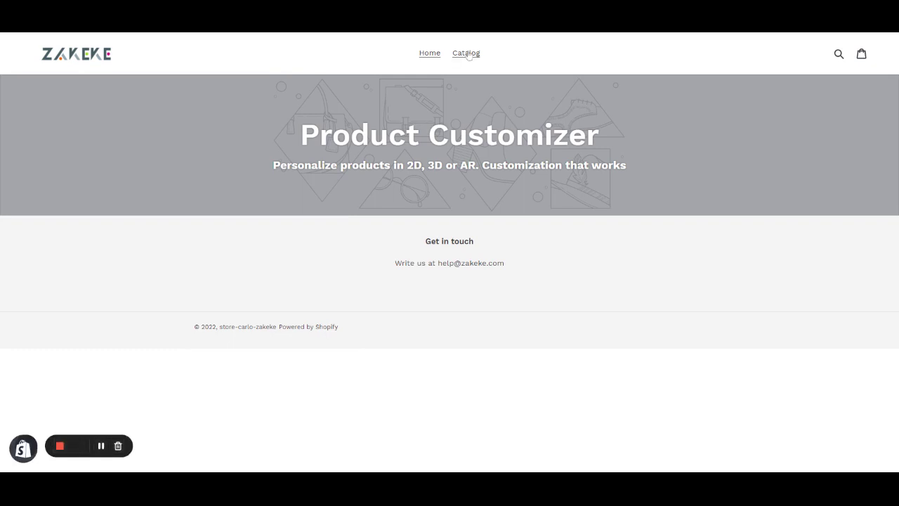
Open the Wall Canvas product from the second page of the storefront's catalog
click(469, 54)
scroll(166, 221, down, 3)
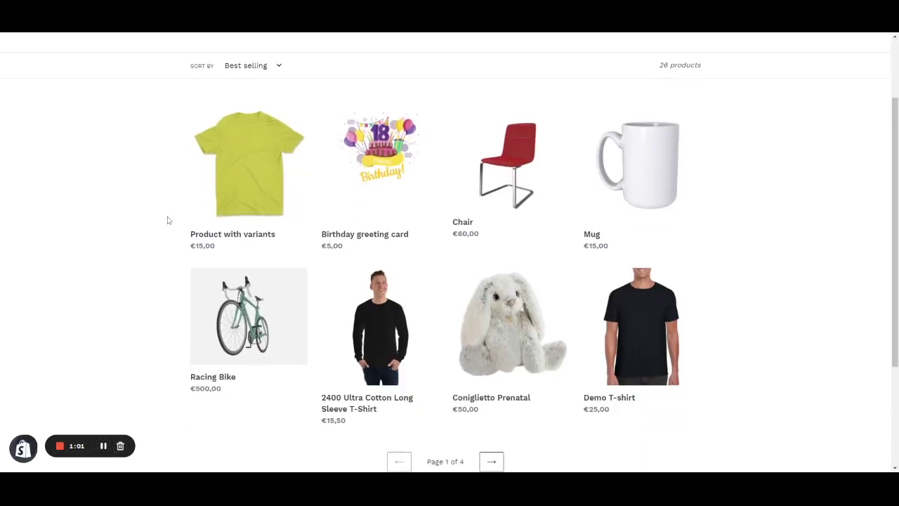
click(500, 372)
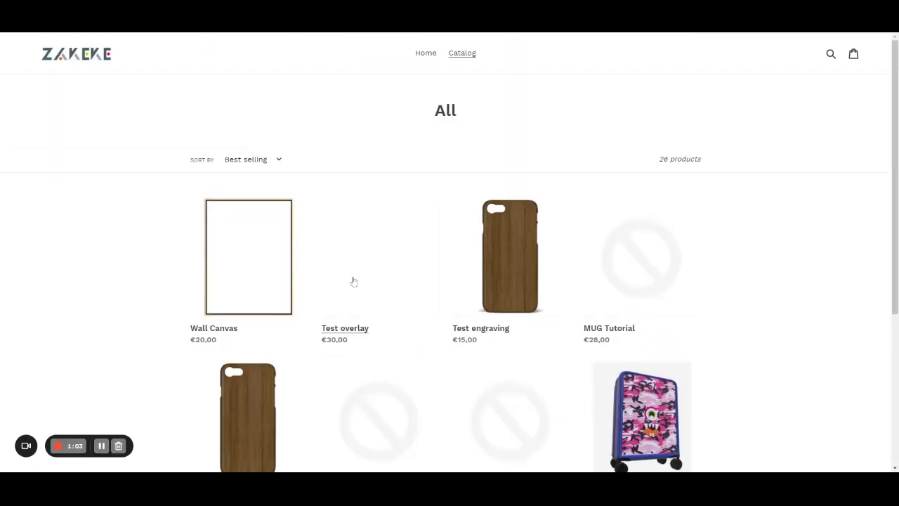
click(274, 265)
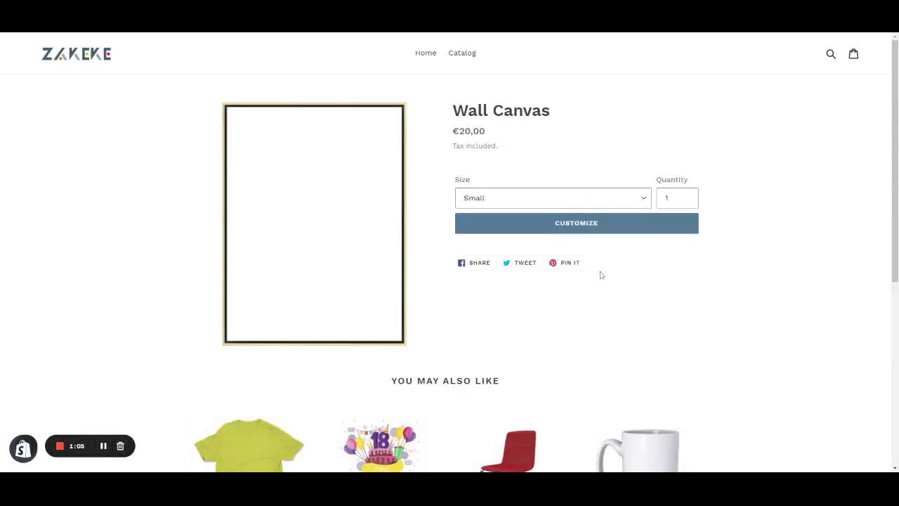
Start customizing the Wall Canvas and upload the ZAKEKE logo image
click(594, 229)
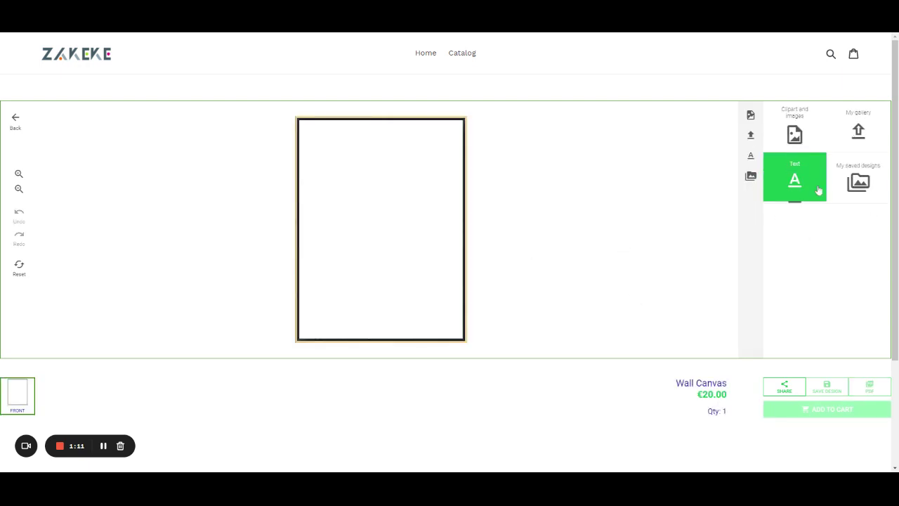
click(861, 128)
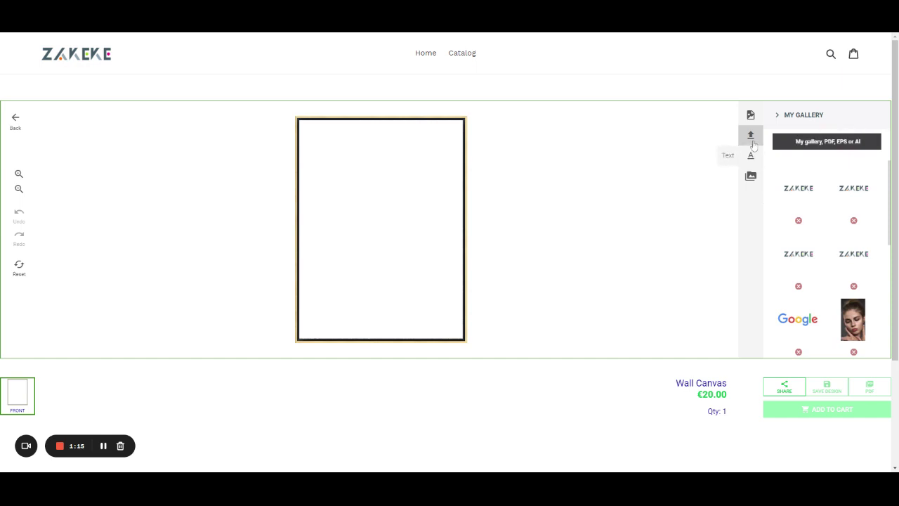
click(780, 144)
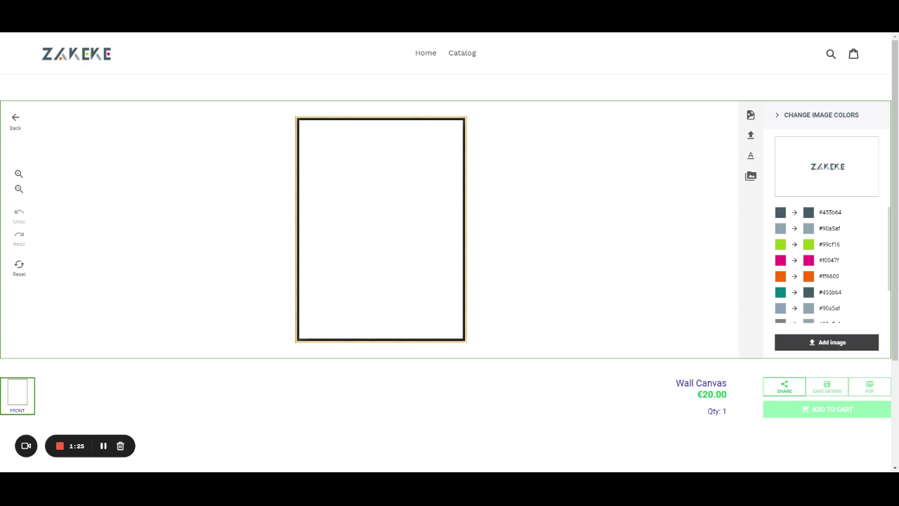
Examine the full list of original logo colors and the replacement color assigned to each
scroll(820, 278, down, 2)
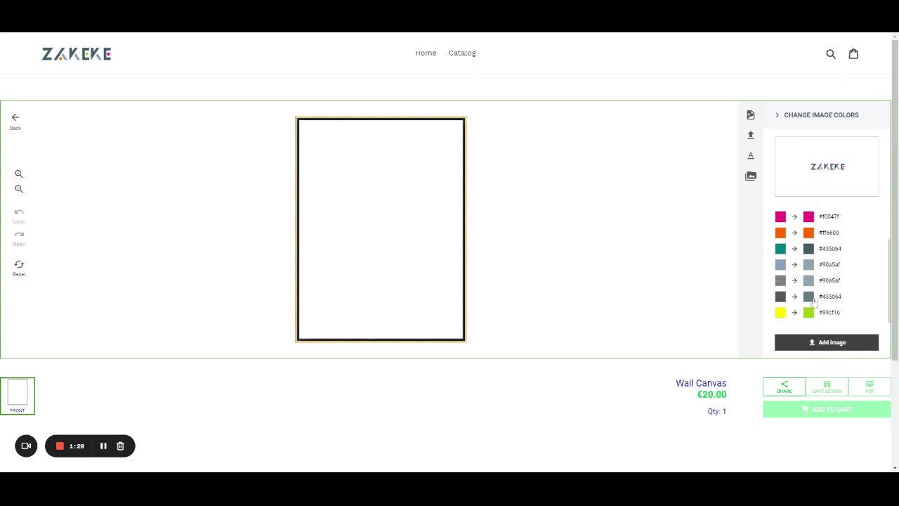
scroll(787, 313, up, 2)
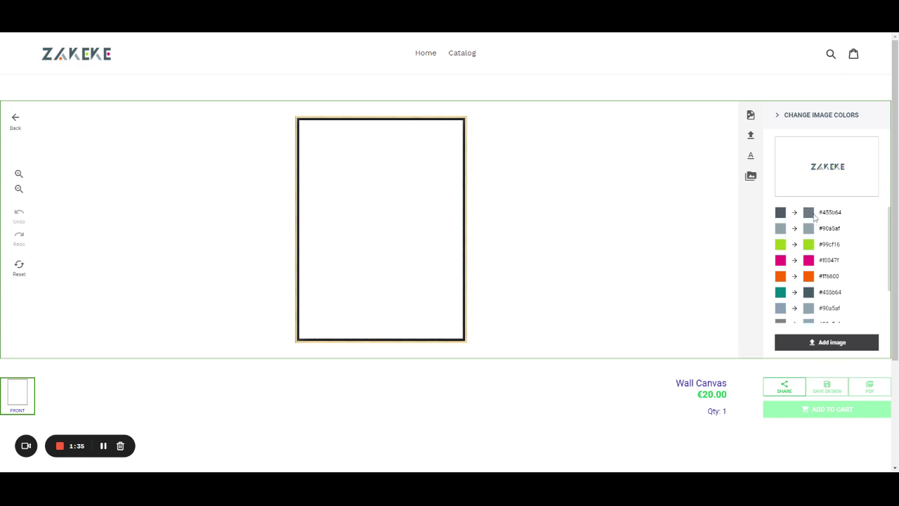
scroll(819, 271, down, 2)
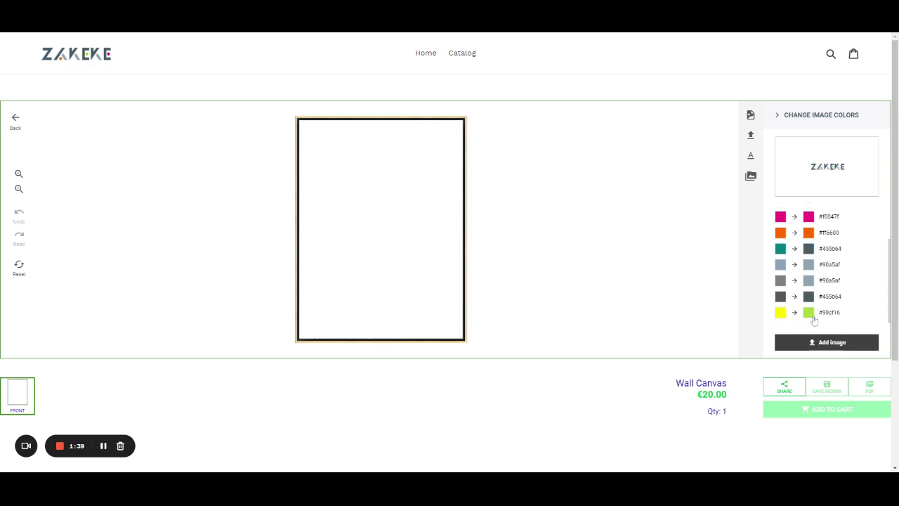
scroll(812, 316, up, 2)
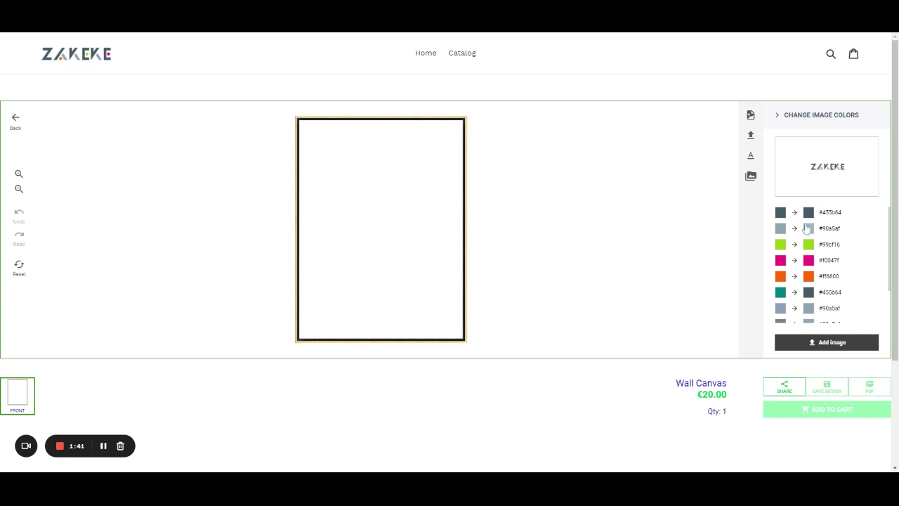
scroll(809, 239, down, 2)
scroll(809, 241, down, 2)
scroll(808, 239, up, 4)
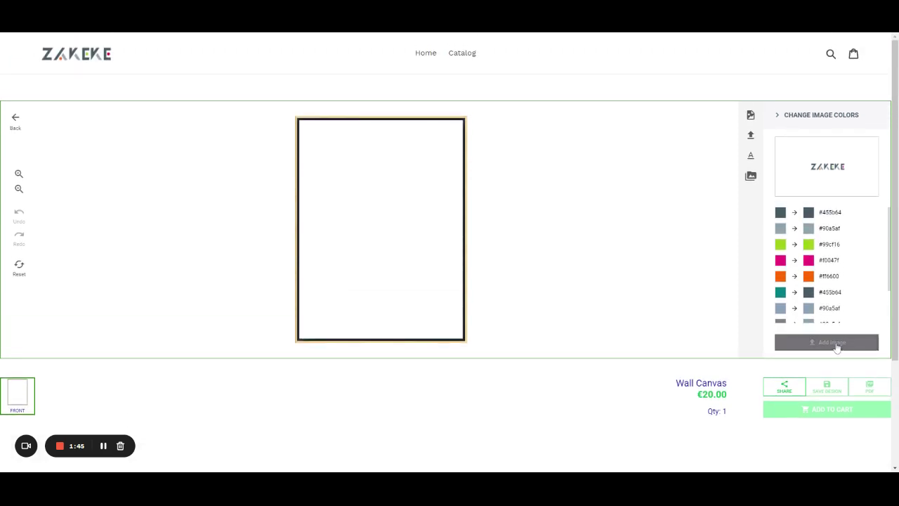
scroll(809, 260, down, 2)
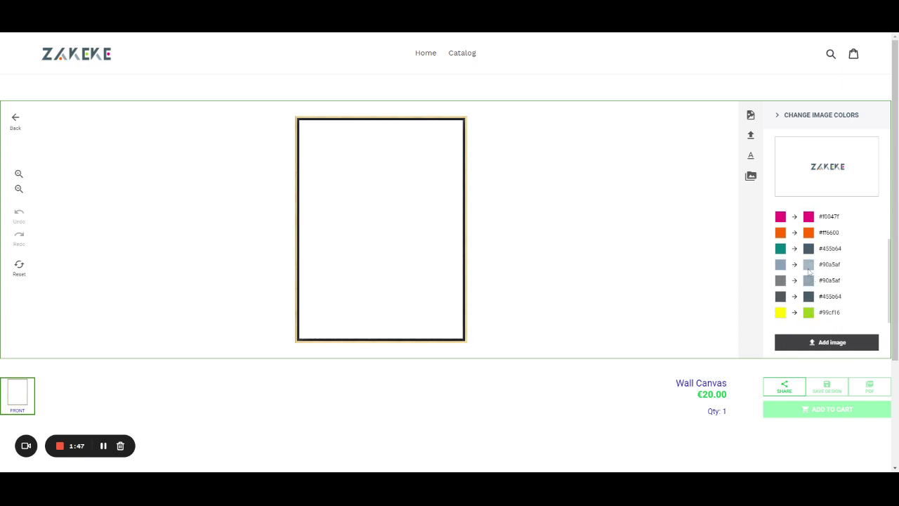
Change the replacement for the logo's yellow to #ff6600 and set it back to #99cf16
click(811, 317)
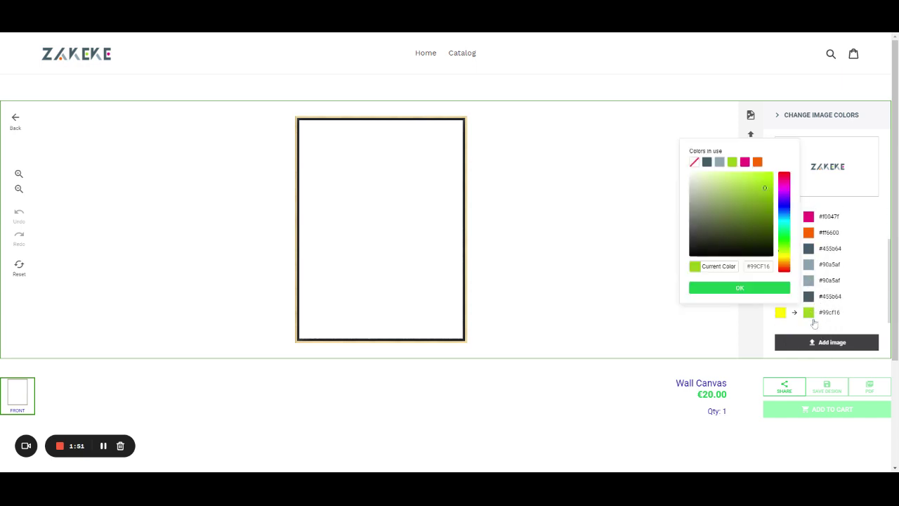
click(757, 162)
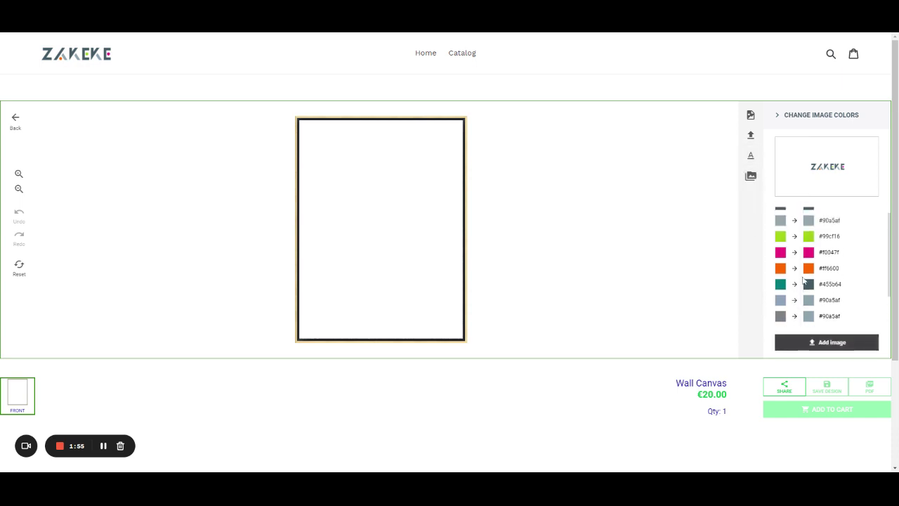
click(810, 315)
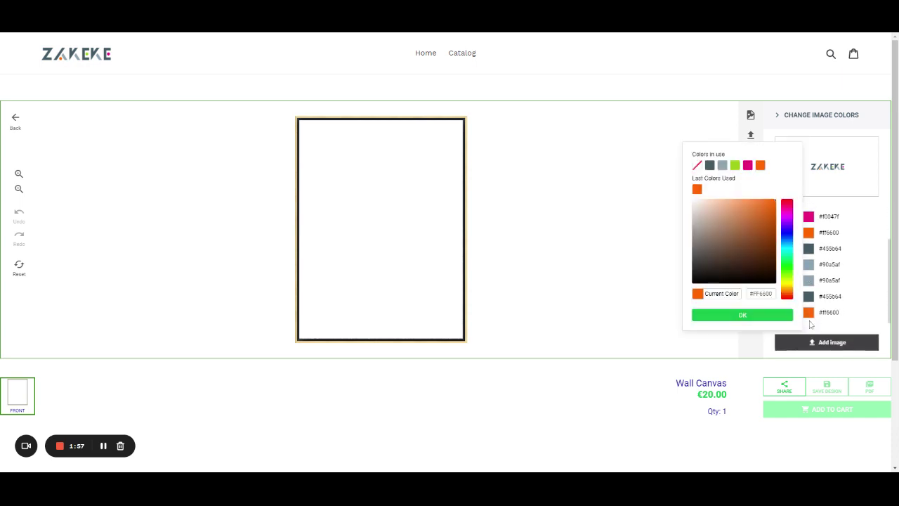
click(734, 165)
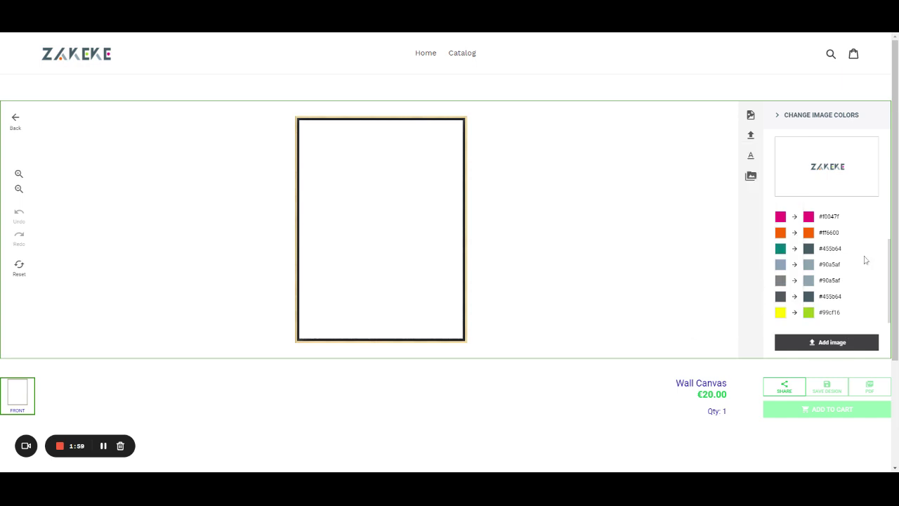
Add the ZAKEKE logo to the canvas, review its color mappings, and move it to the canvas's upper part
click(829, 342)
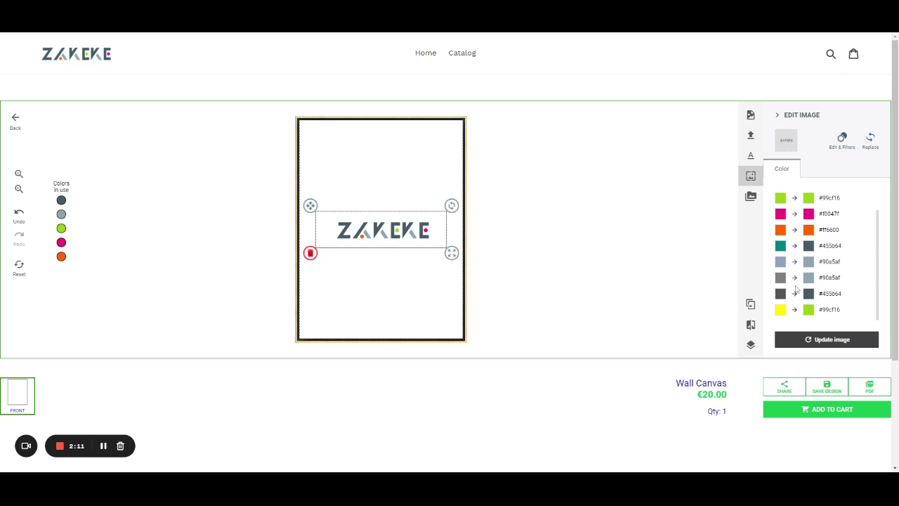
scroll(795, 288, down, 2)
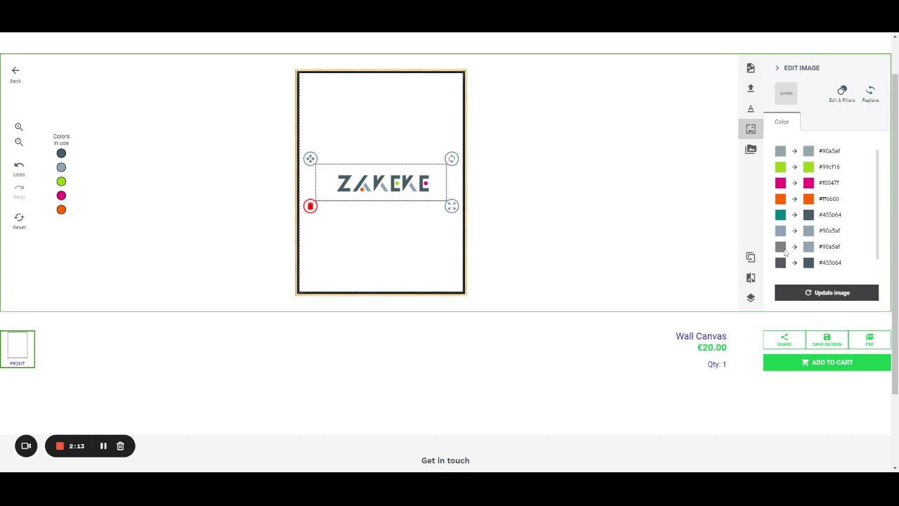
scroll(785, 254, up, 3)
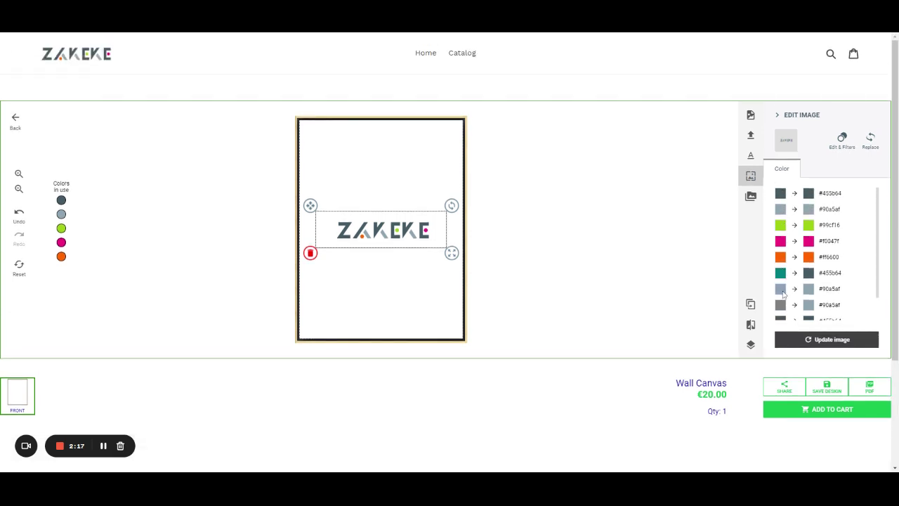
scroll(783, 309, down, 1)
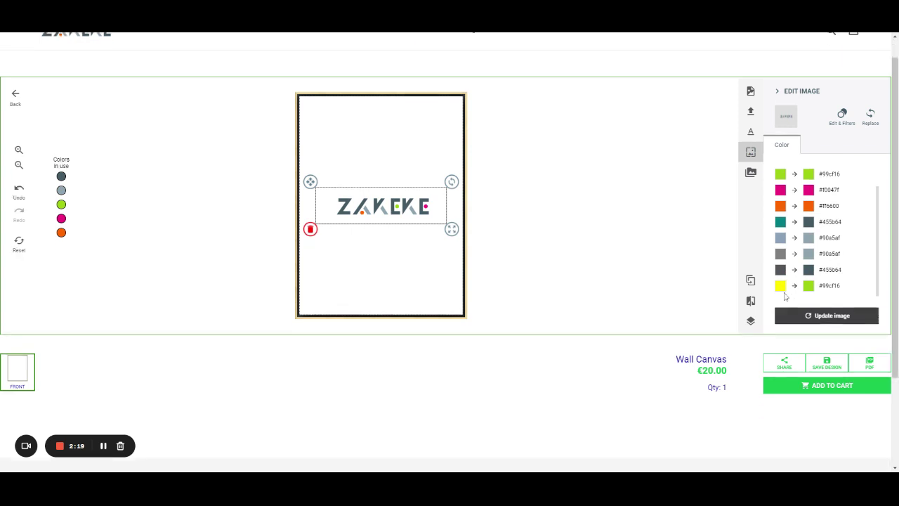
scroll(785, 277, down, 2)
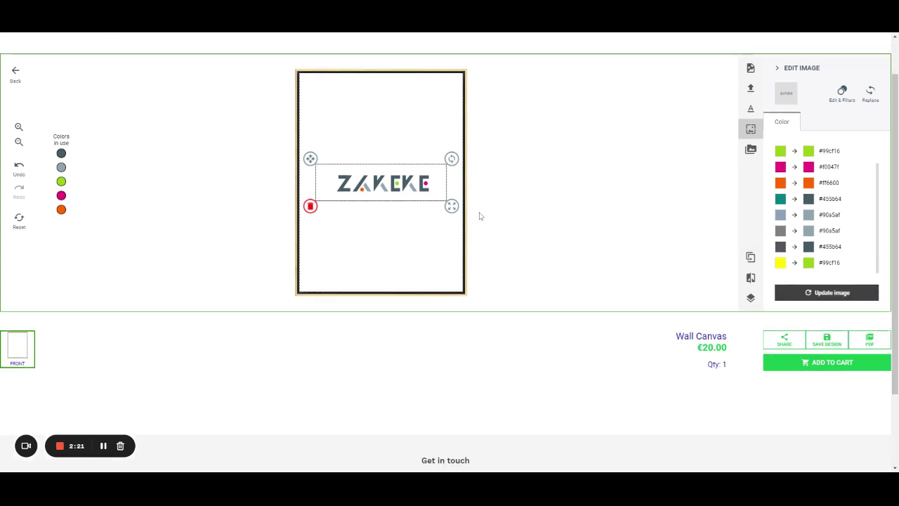
drag(381, 185, 381, 123)
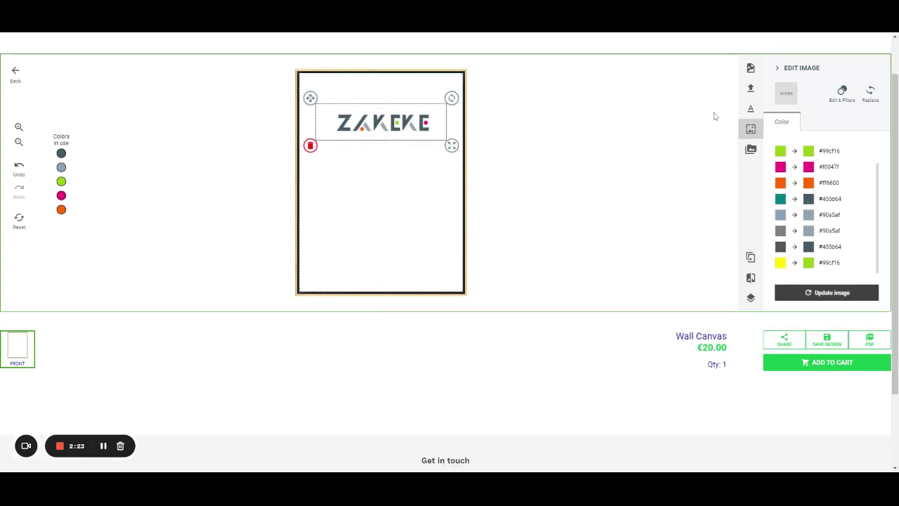
Add the plain text "Test" to the design and enlarge it to a font size of 192.36
click(750, 108)
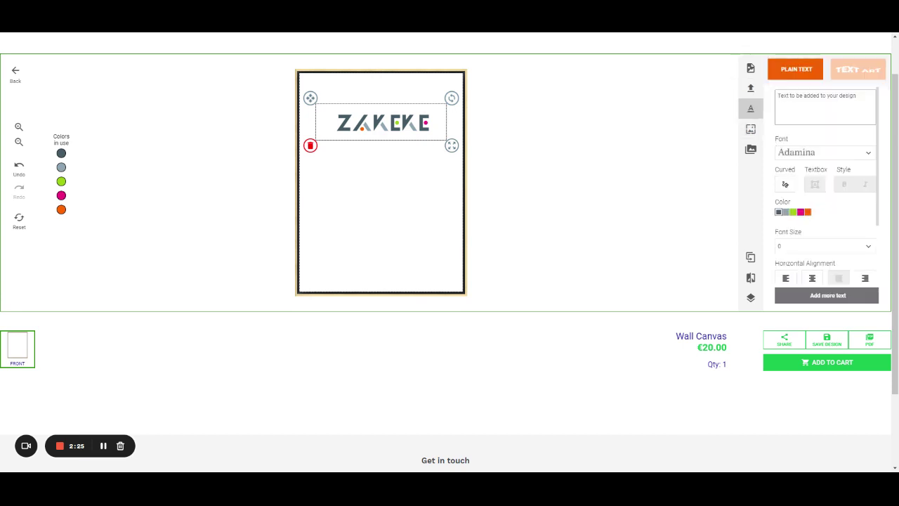
text(Test)
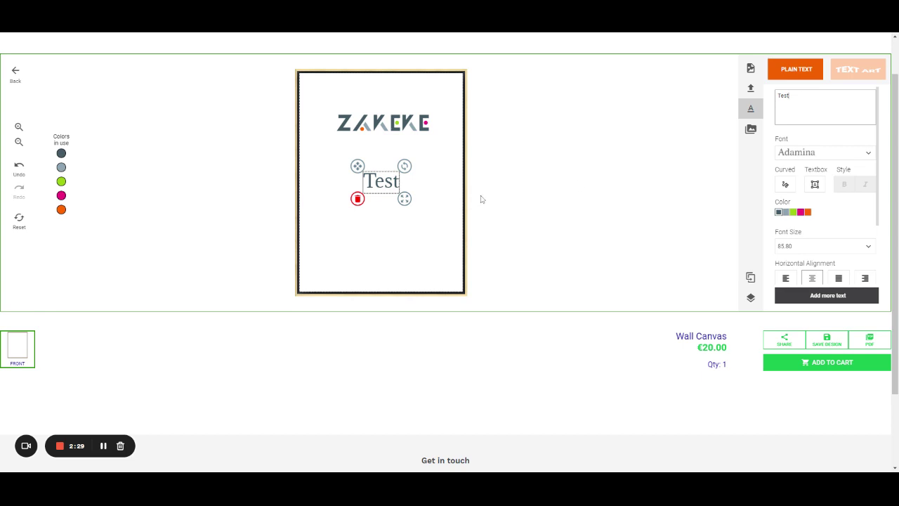
drag(405, 200, 427, 212)
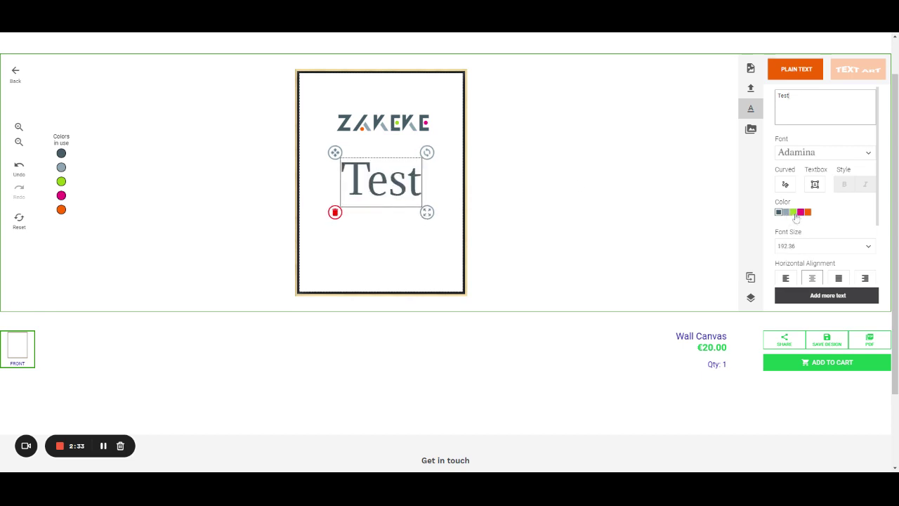
Try the available colors on the "Test" text, settle on orange, and move it up directly beneath the logo
click(797, 215)
click(801, 213)
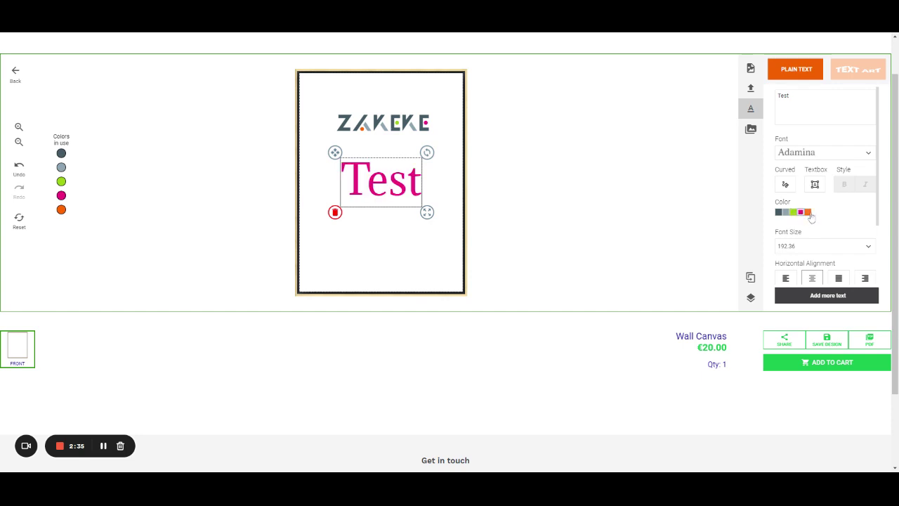
click(808, 212)
click(785, 213)
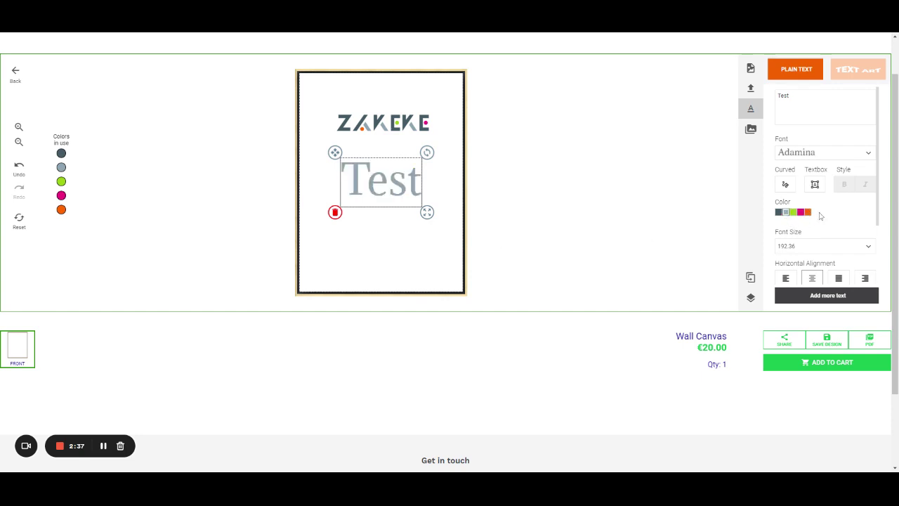
click(807, 213)
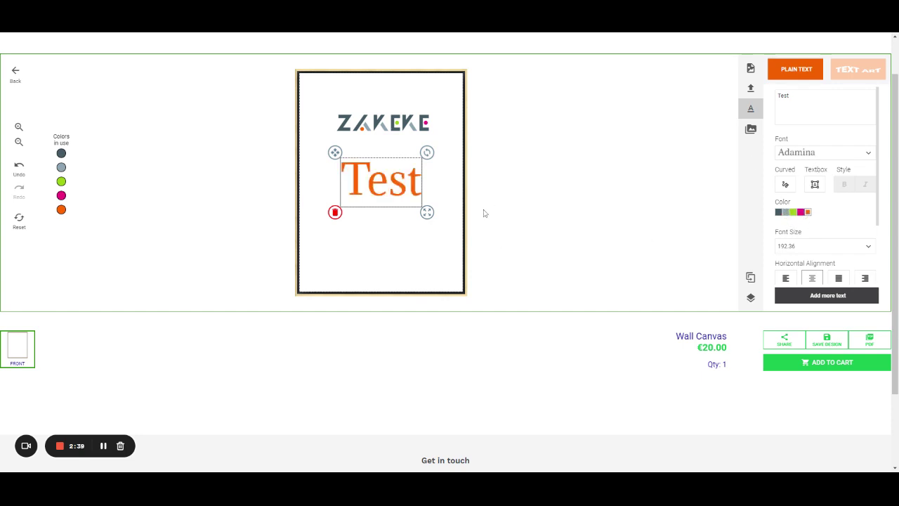
drag(403, 194, 404, 174)
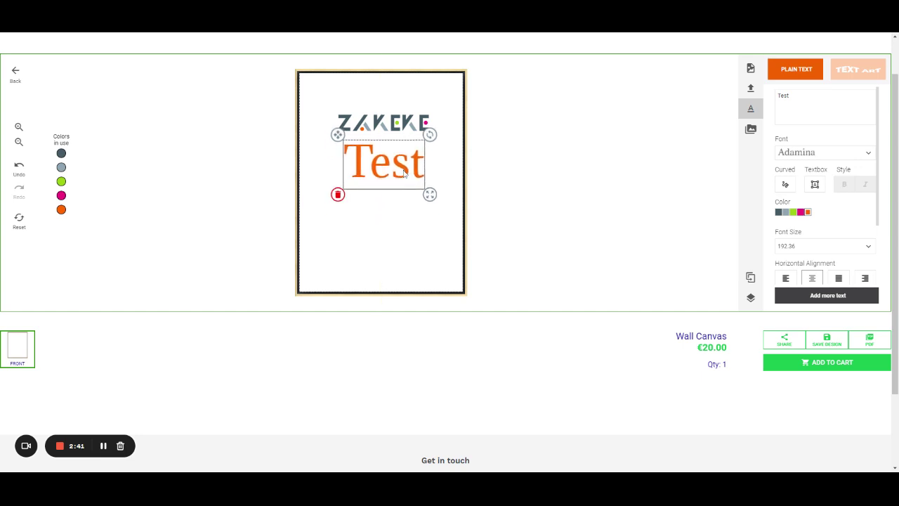
Replace the orange in use across the design with blue #2600FF and move the "Test" text slightly down
click(61, 209)
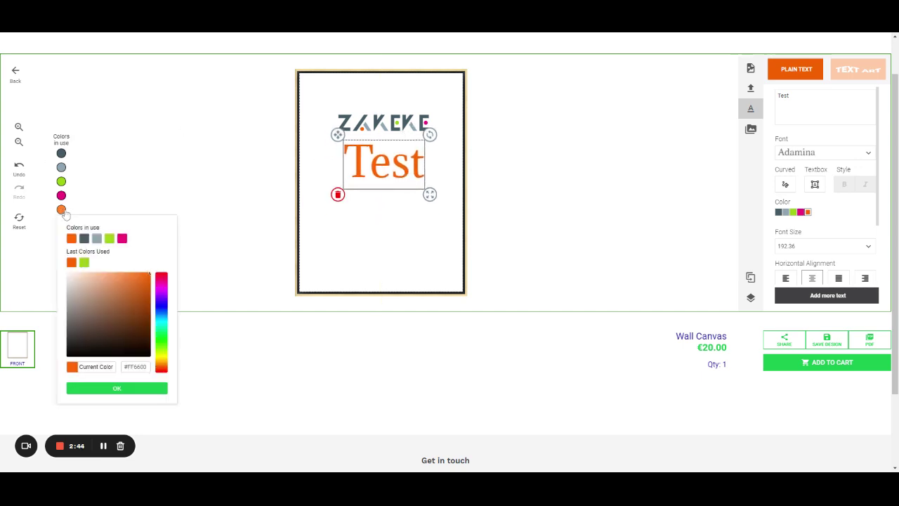
click(161, 302)
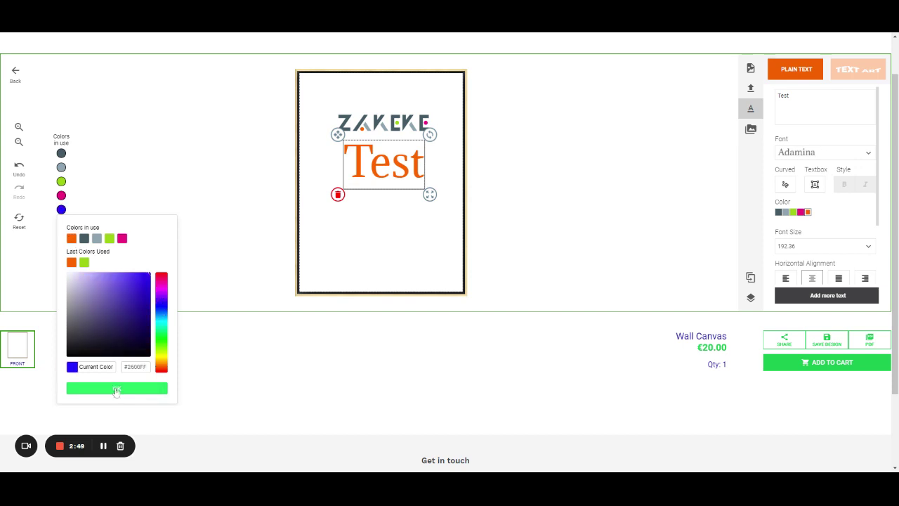
click(87, 390)
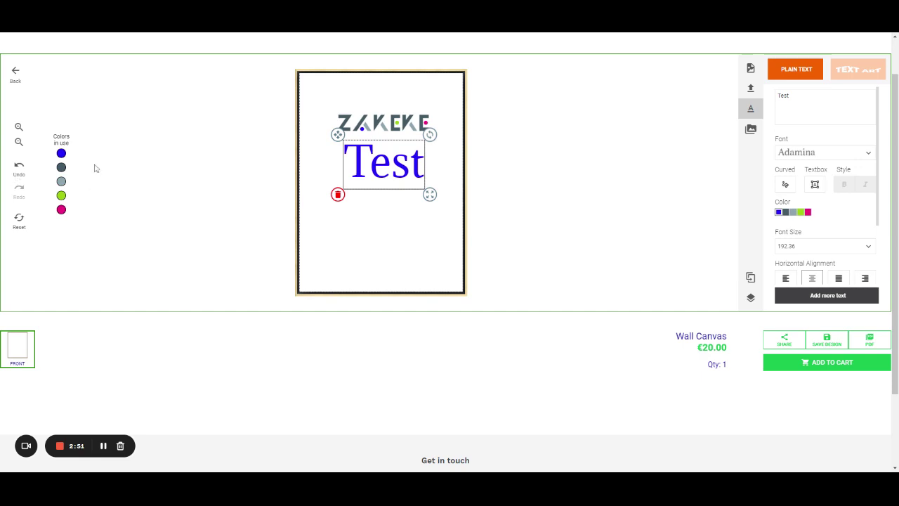
click(399, 246)
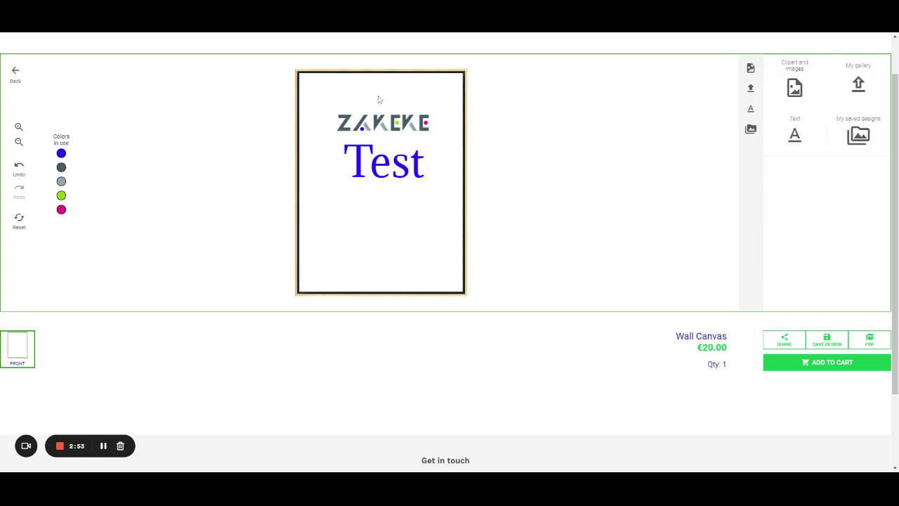
mouse_move(397, 169)
mouse_down()
mouse_move(392, 215)
mouse_move(402, 172)
mouse_up()
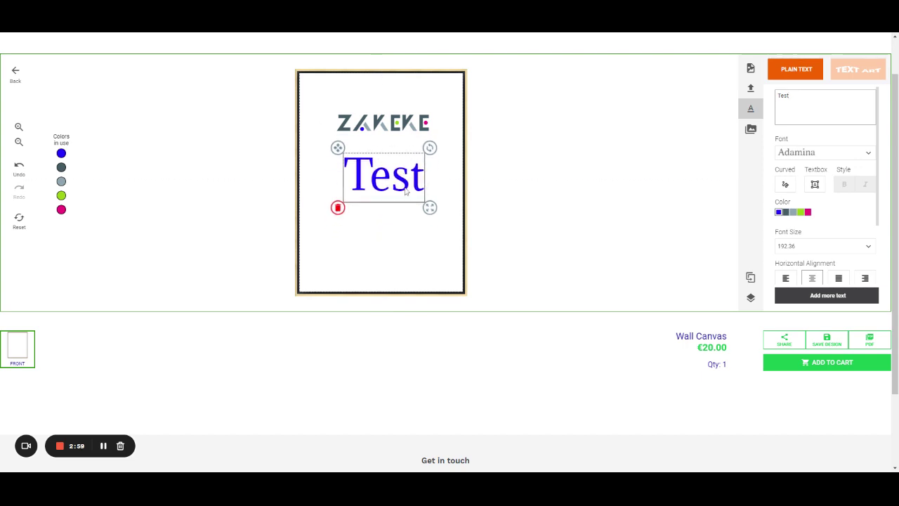
Replace the green in use across the design with purple #C916CF and move the "Test" text up beneath the logo
click(61, 195)
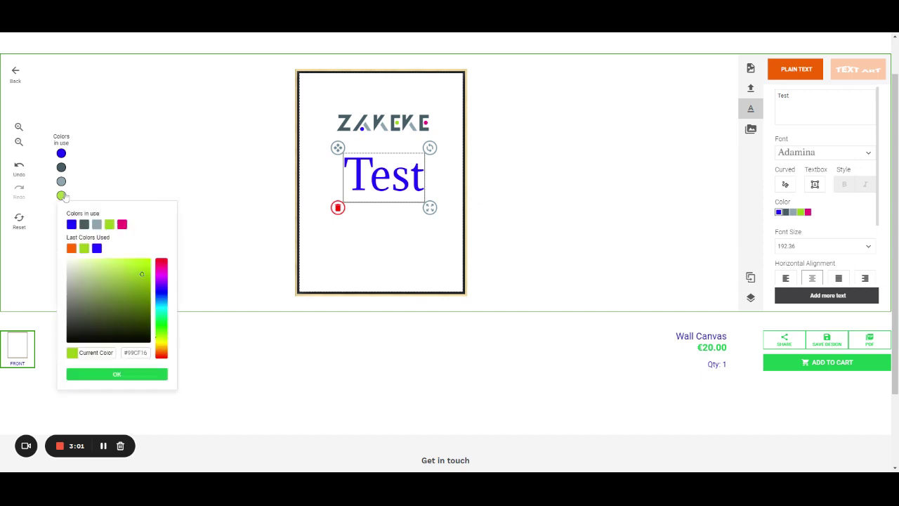
click(163, 276)
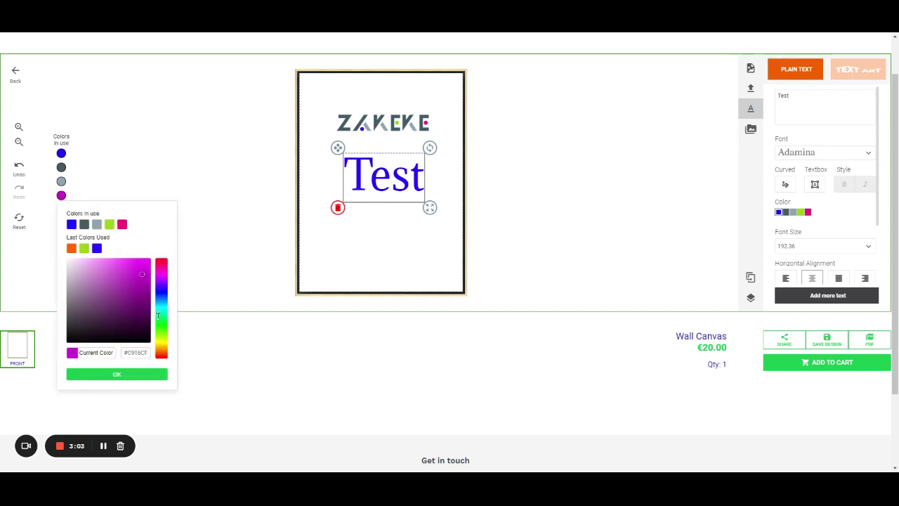
click(118, 374)
drag(381, 195, 384, 175)
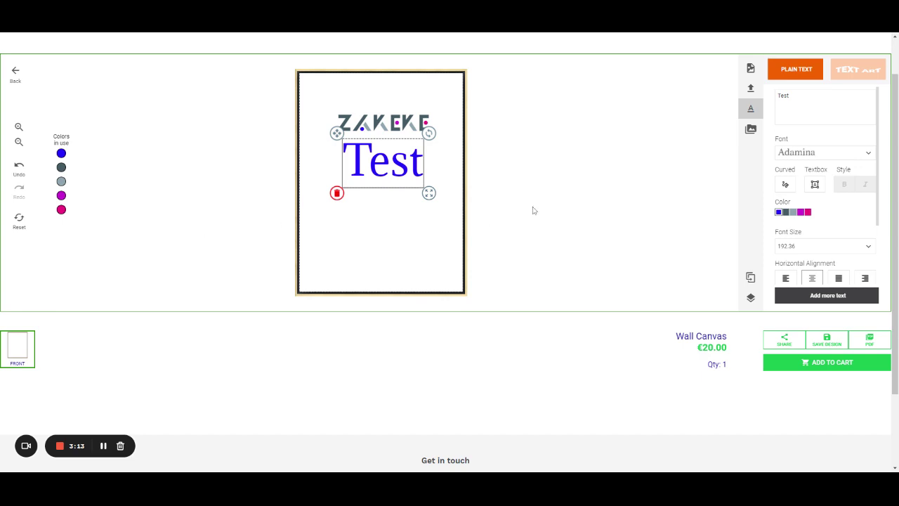
Edit the "Test limit for colors" printing method and add black and purple #BD10E0 to its available colors
click(103, 446)
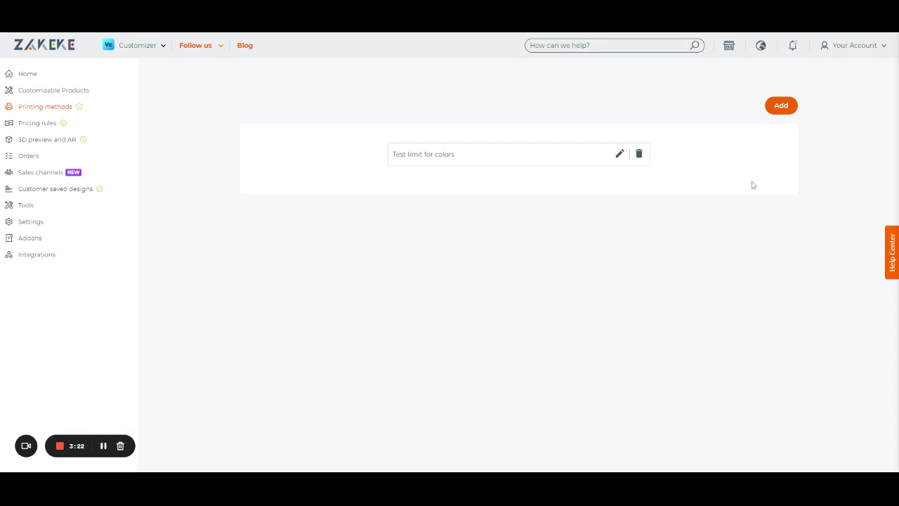
click(618, 154)
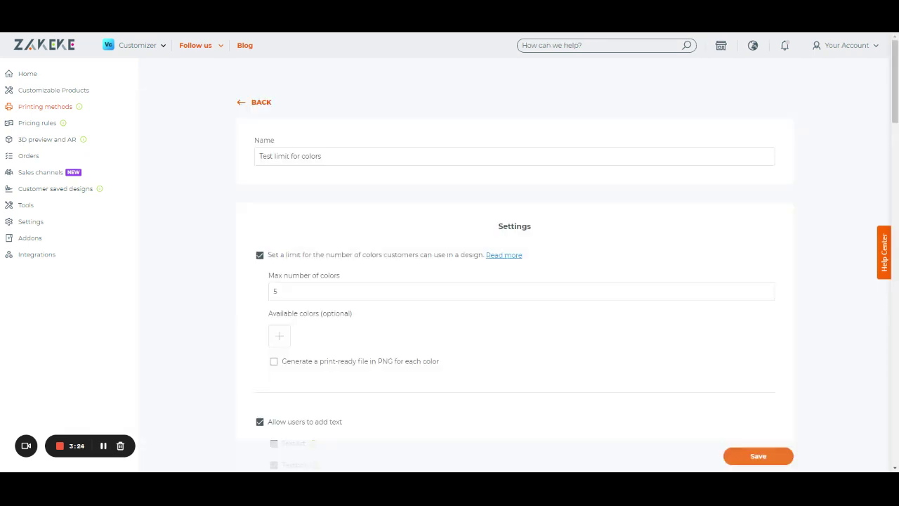
scroll(352, 232, down, 1)
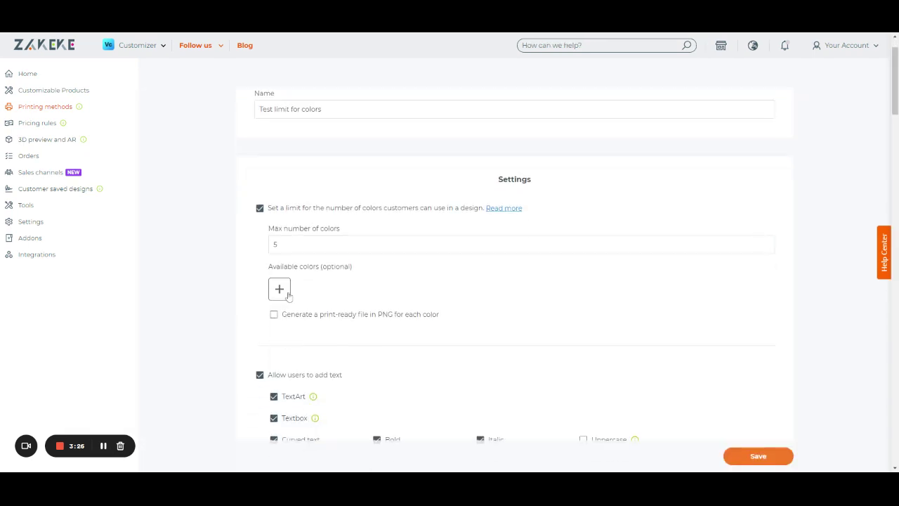
click(288, 296)
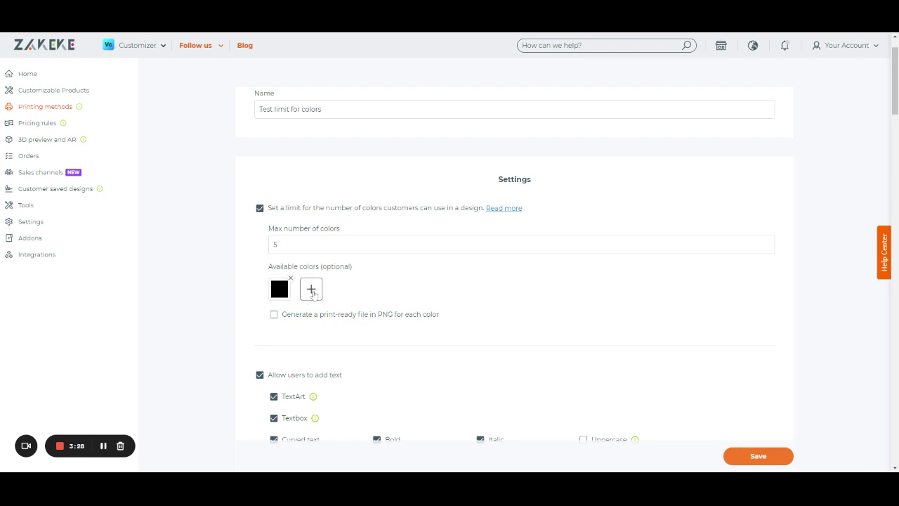
click(310, 294)
click(311, 295)
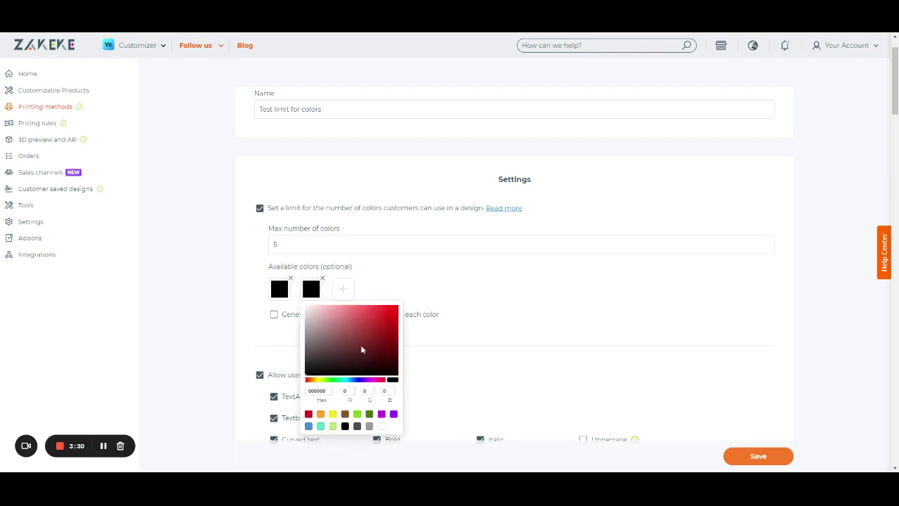
click(381, 413)
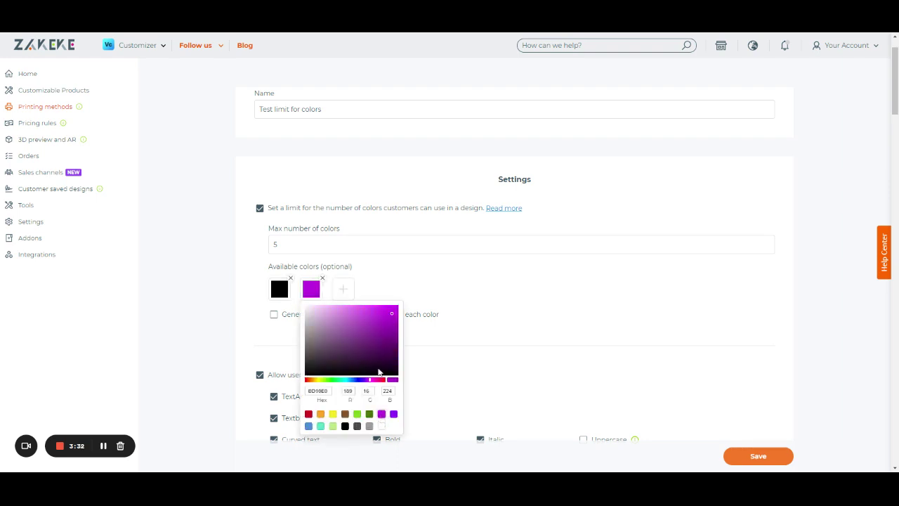
Add yellow and turquoise #50E3C2 to the printing method's available colors
click(343, 289)
click(343, 289)
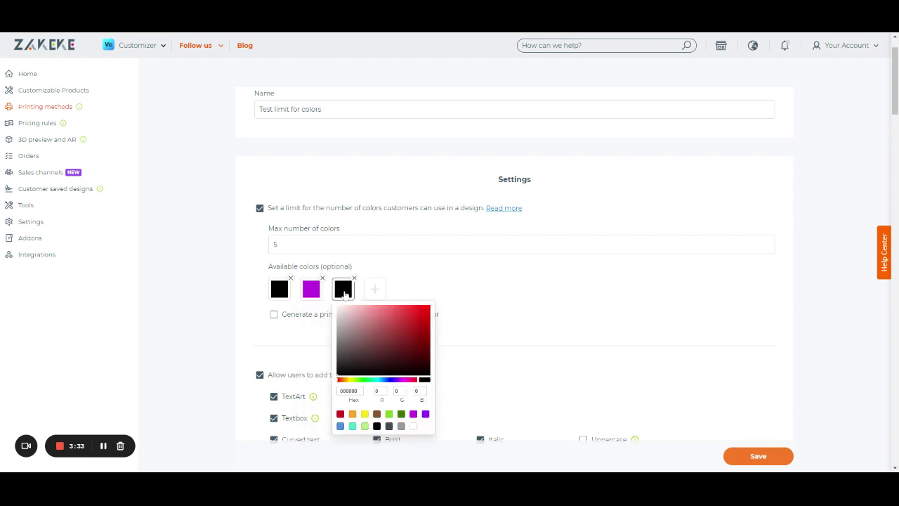
click(366, 415)
click(375, 291)
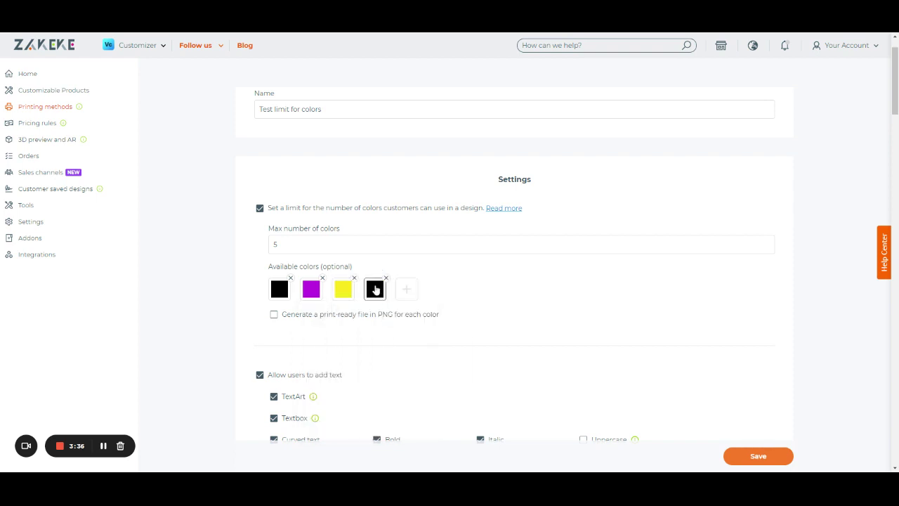
click(374, 289)
click(384, 427)
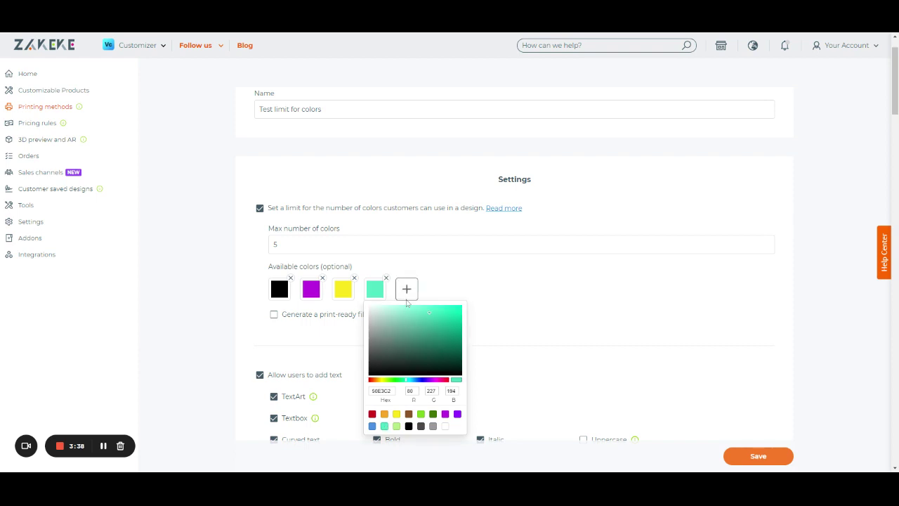
Add orange #F5A623 and red #CA1919 to the printing method's available colors
click(406, 289)
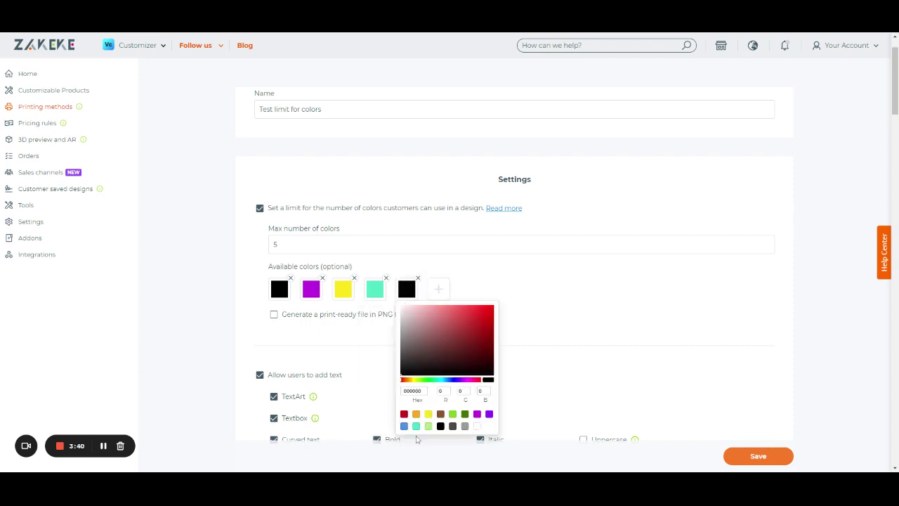
click(417, 414)
click(438, 288)
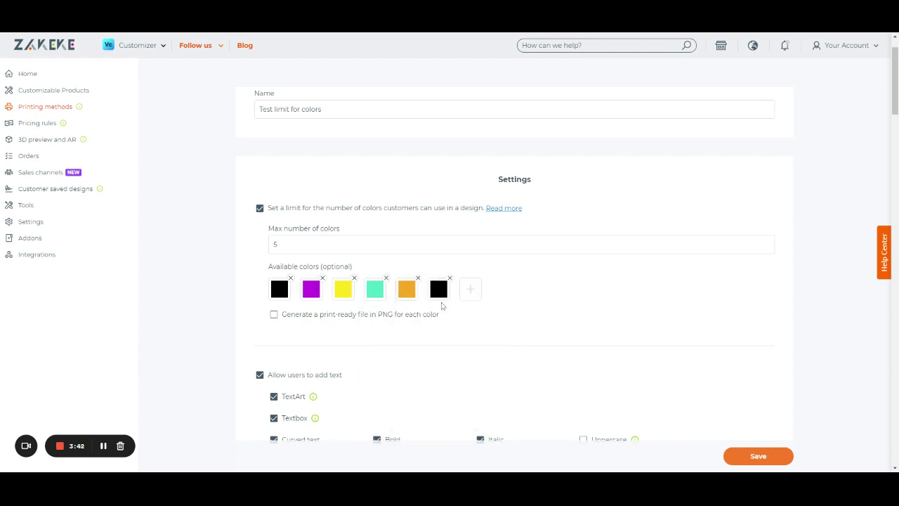
click(439, 288)
click(514, 320)
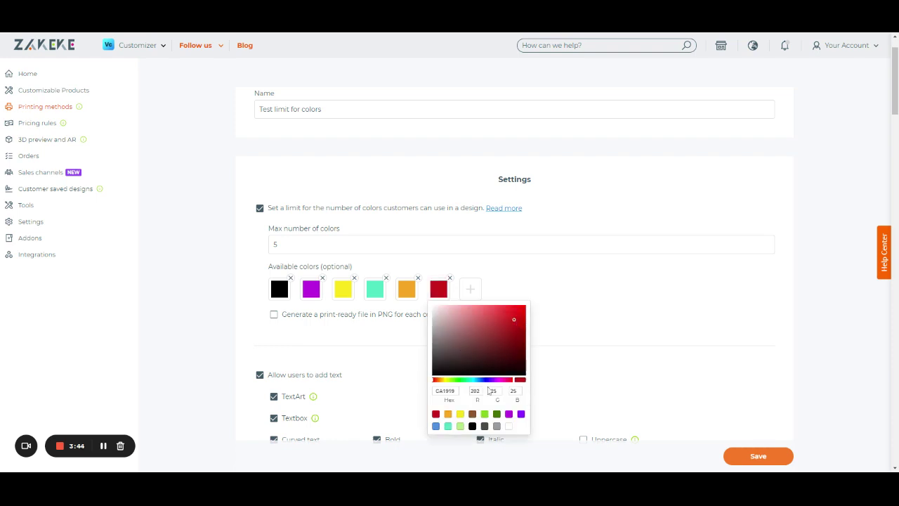
Add light blue #4A90E2 and light green #7ED321 to the printing method's available colors
click(470, 289)
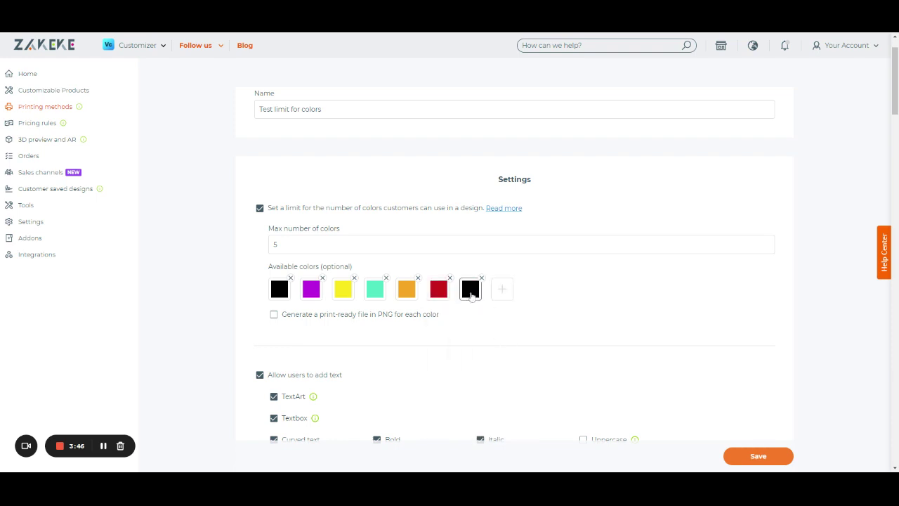
click(470, 288)
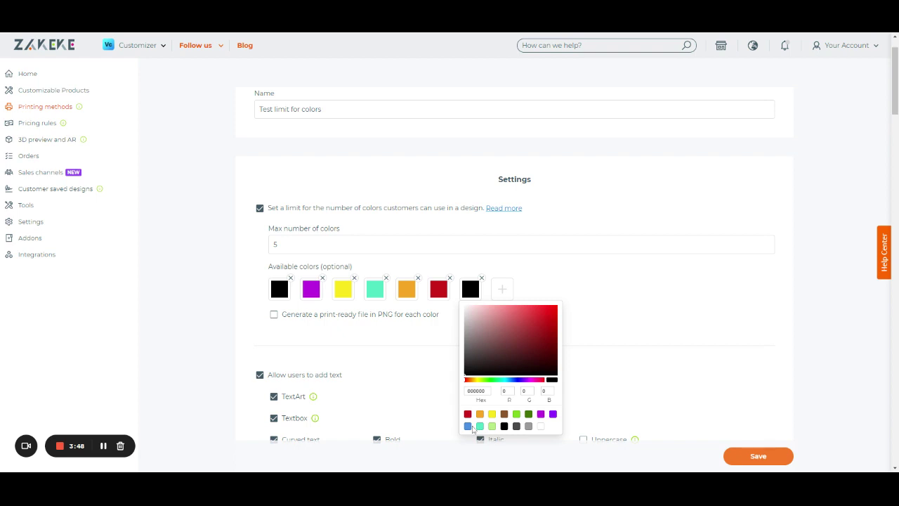
click(468, 425)
click(502, 288)
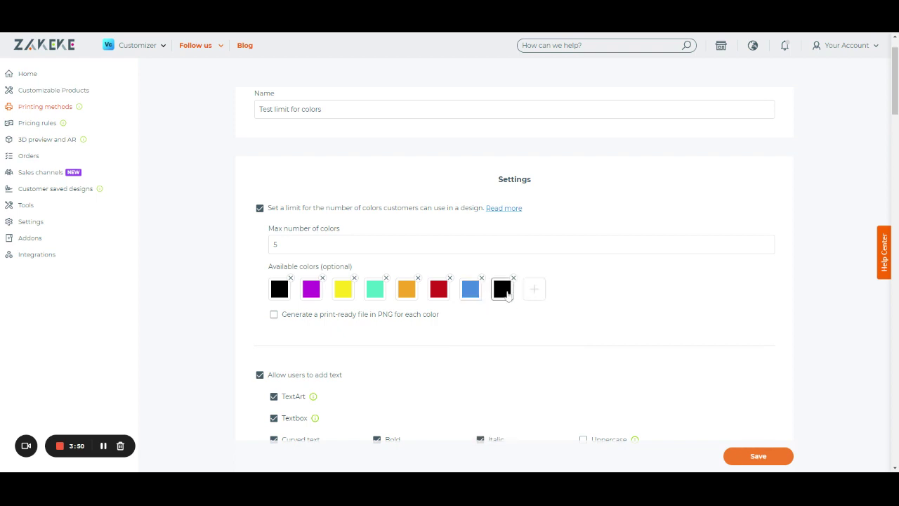
click(503, 290)
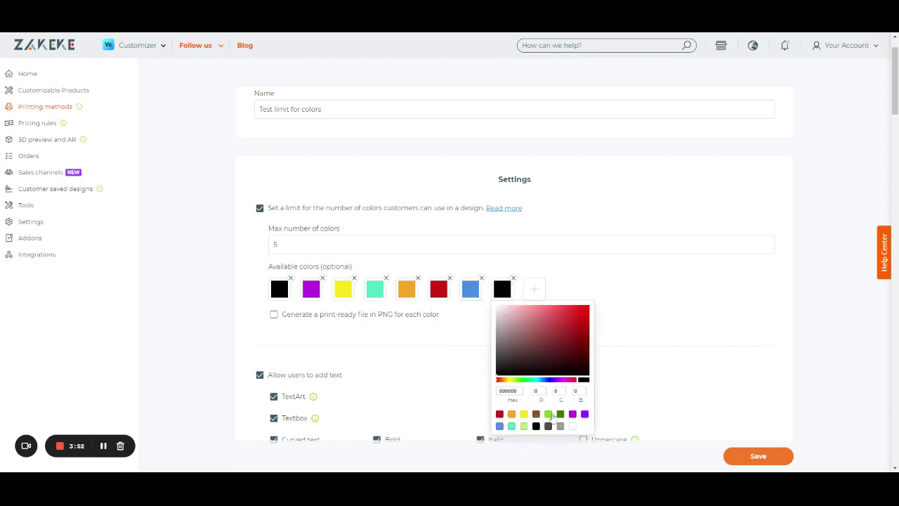
click(549, 413)
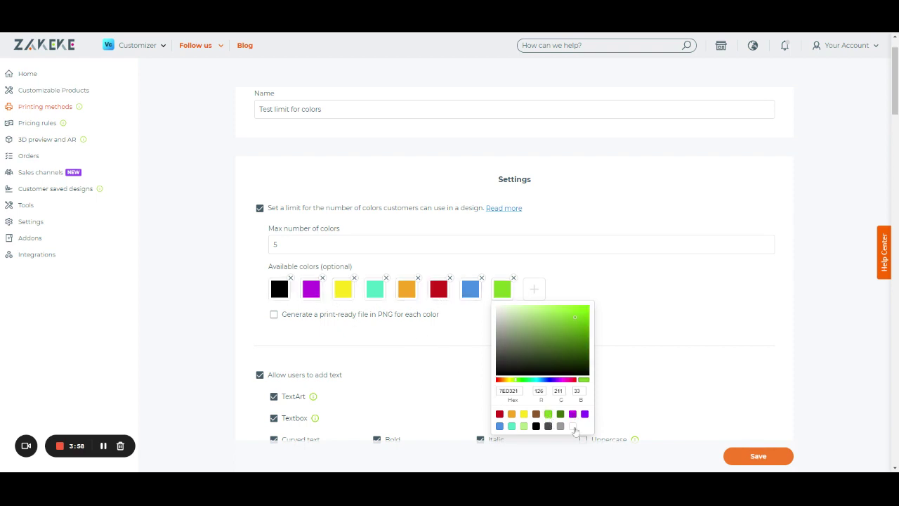
Add dark red #923636 and blue #2573BD to the available colors and save the printing method
click(534, 289)
click(533, 290)
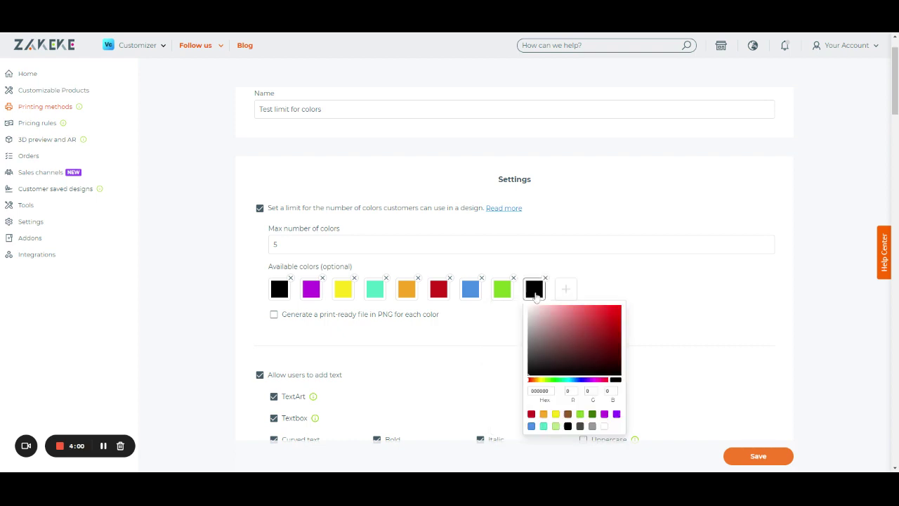
click(587, 335)
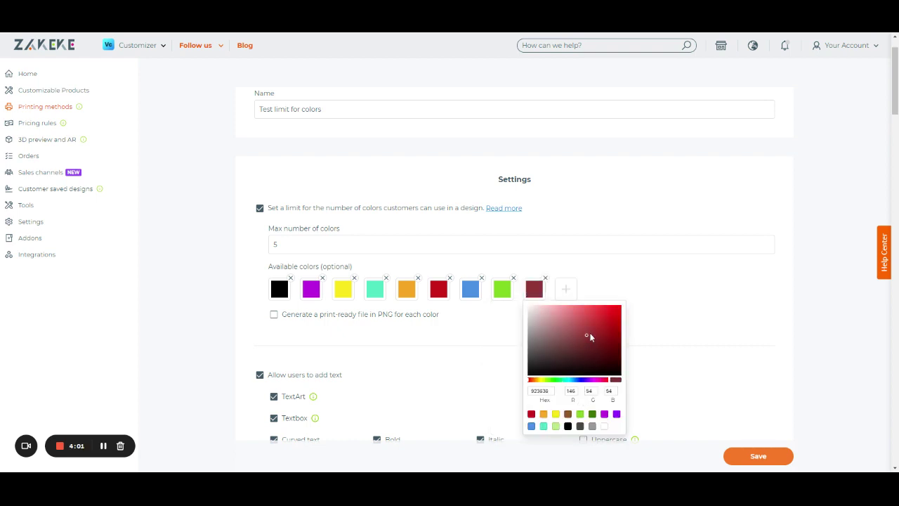
click(565, 288)
click(567, 290)
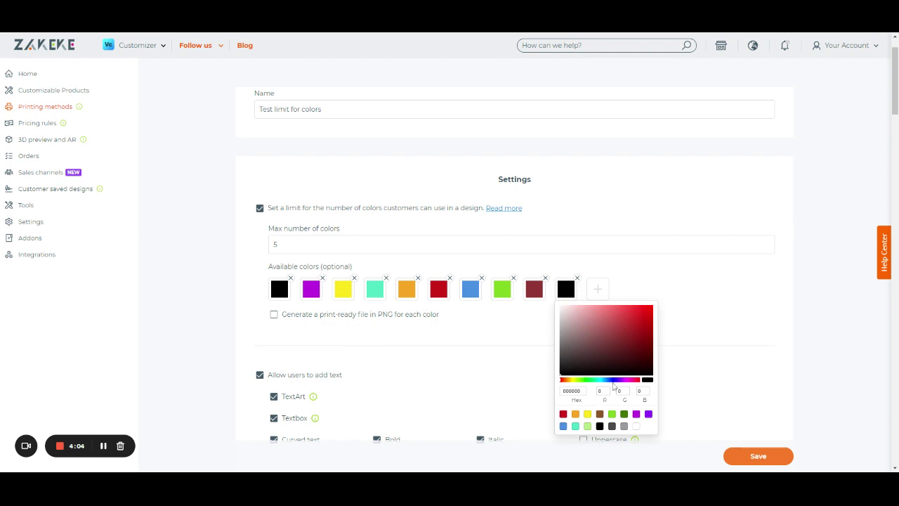
click(607, 380)
click(635, 323)
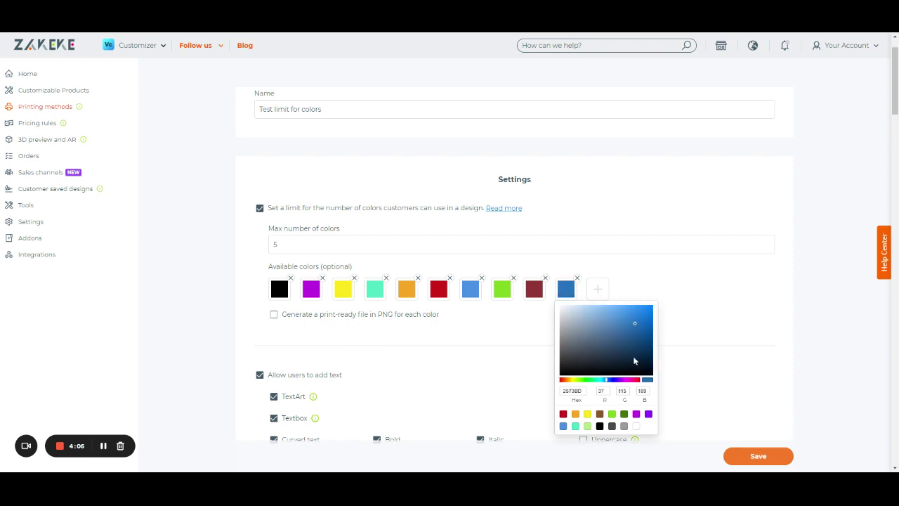
click(664, 297)
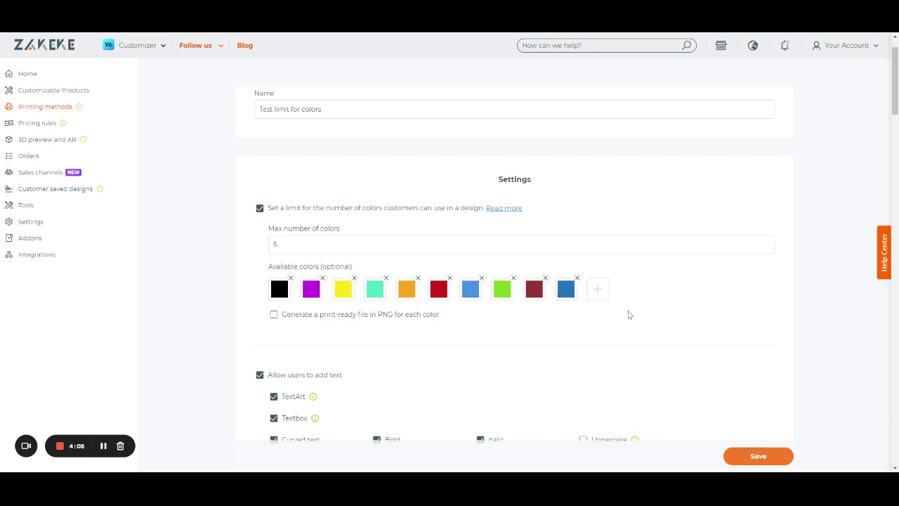
click(780, 457)
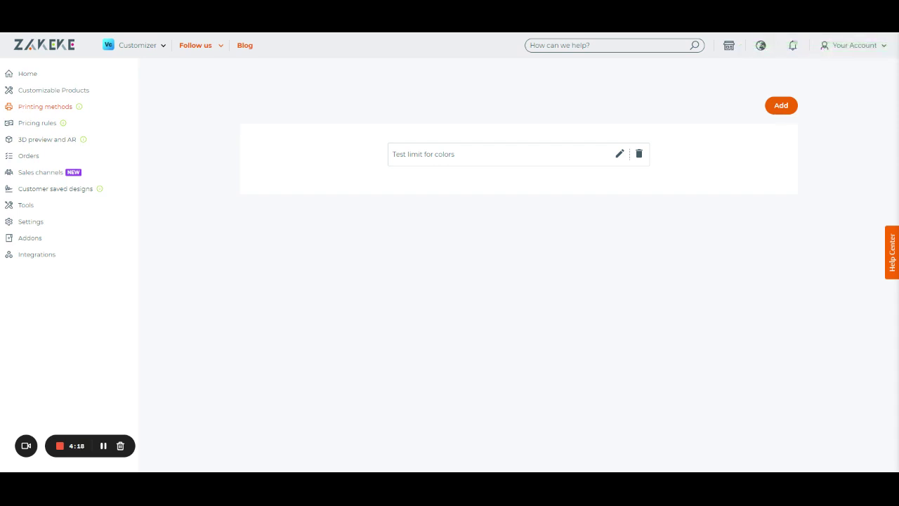
Open the Wall Canvas customizer in the store and try to add the first gallery logo, reviewing its replacement colors
click(729, 45)
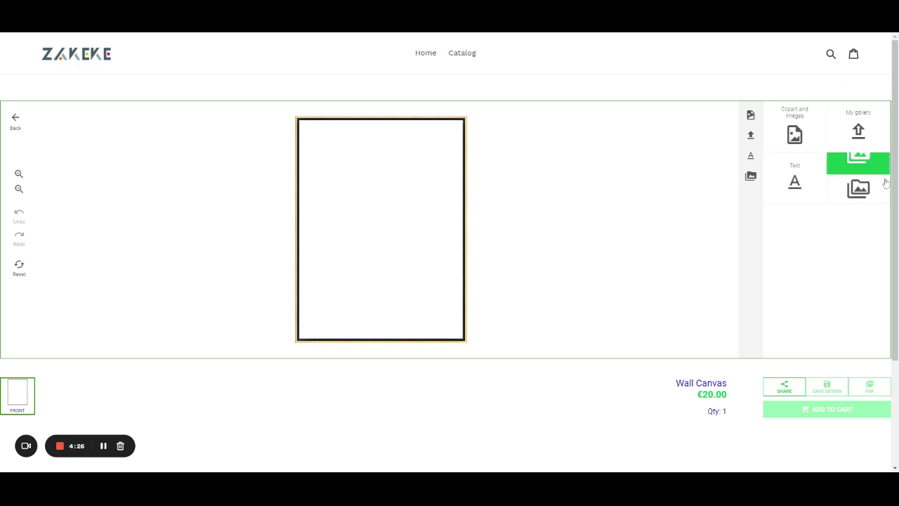
click(849, 128)
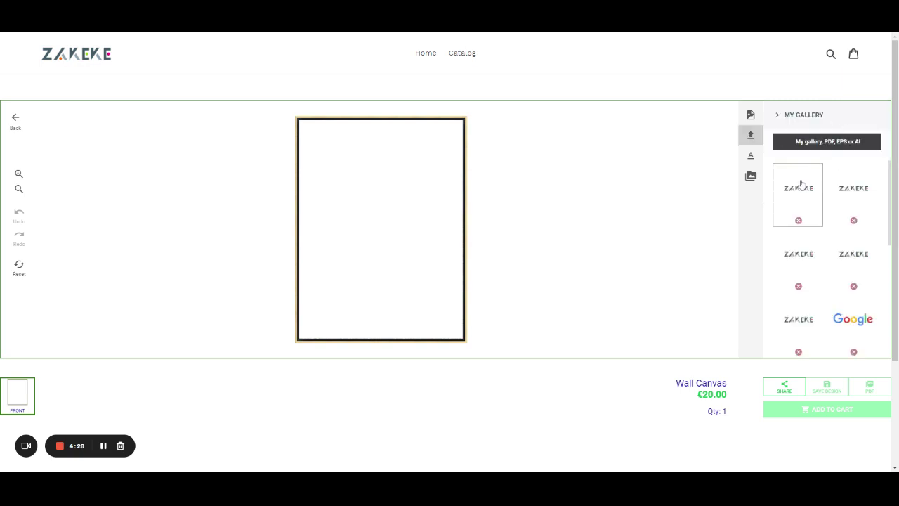
click(801, 188)
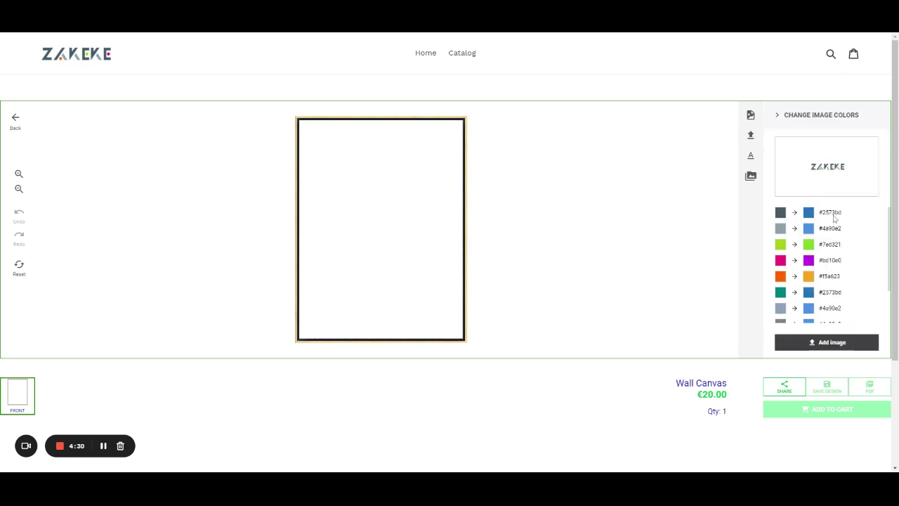
scroll(834, 222, down, 2)
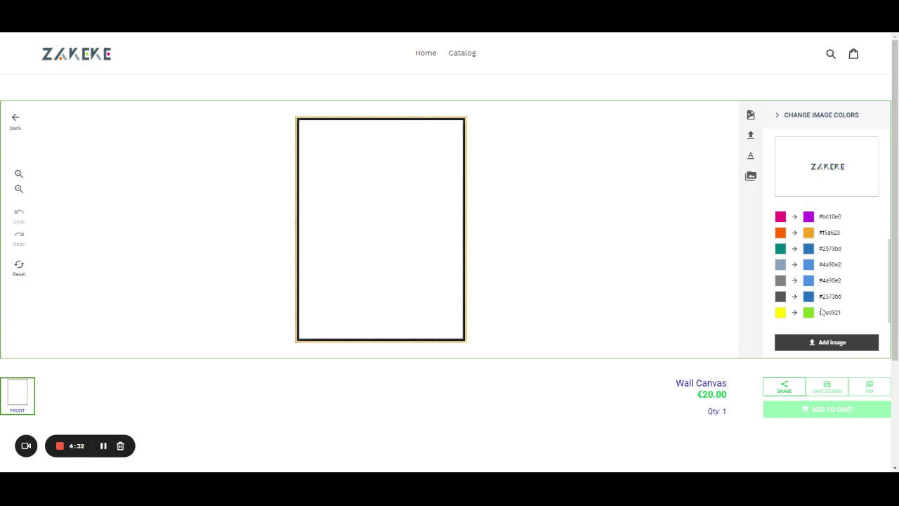
scroll(822, 311, up, 2)
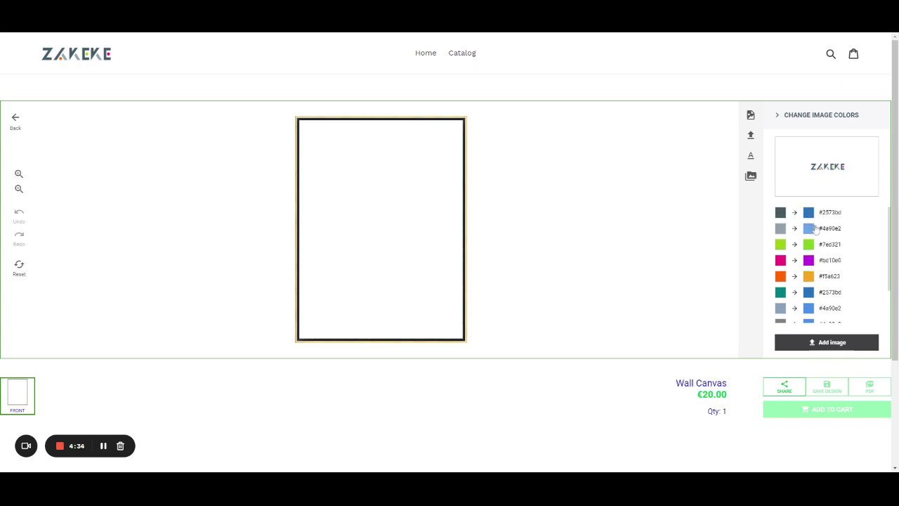
scroll(815, 226, down, 4)
scroll(817, 263, up, 4)
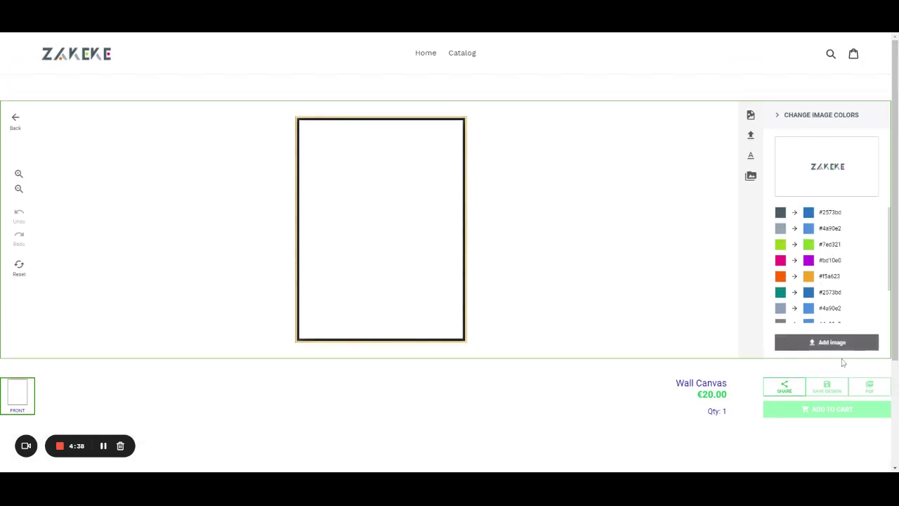
click(825, 344)
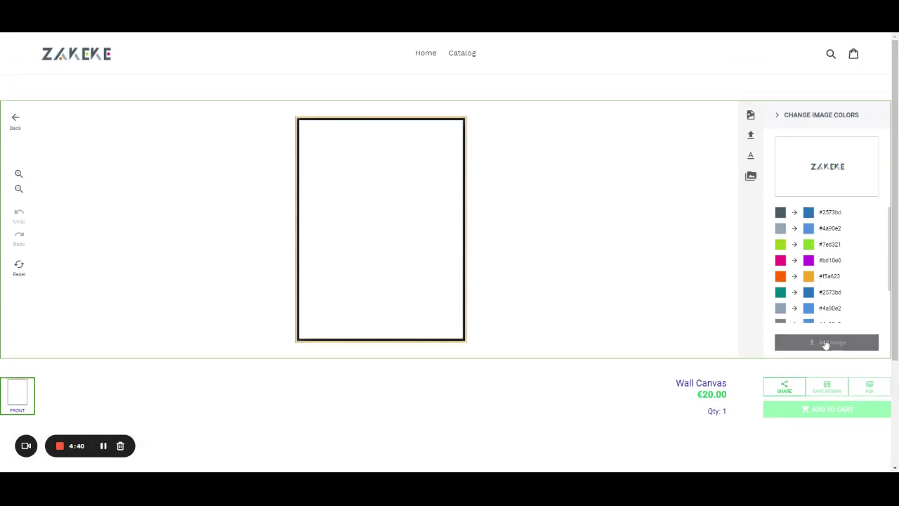
Add the plain text "Test" to the canvas, enlarge it to a font size of about 262 and color it light green
click(751, 156)
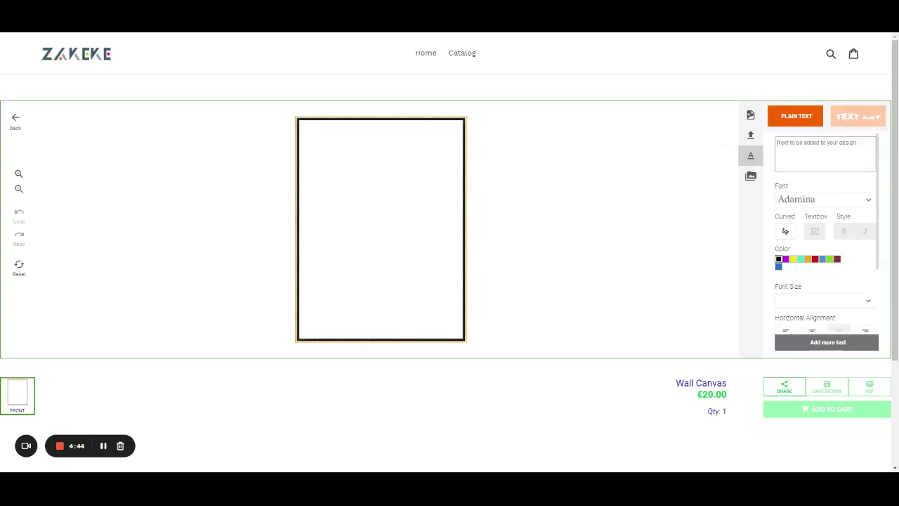
text(Test)
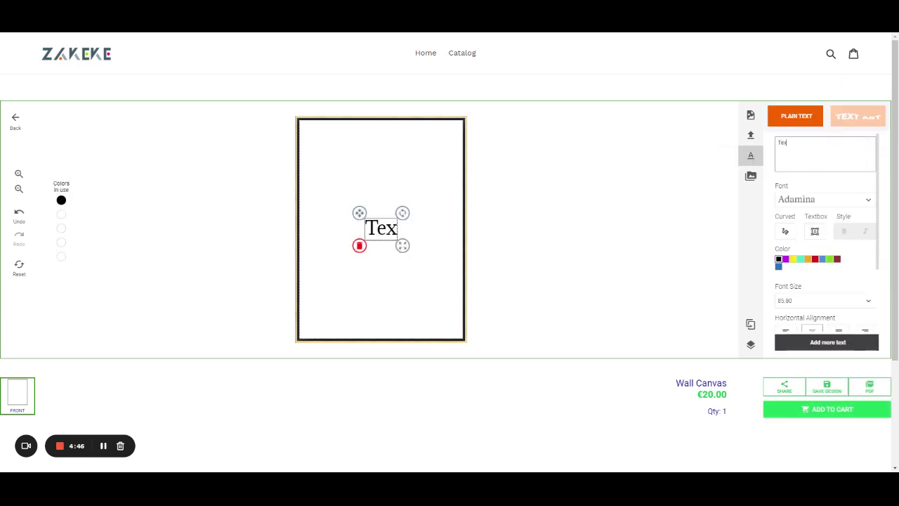
drag(406, 243, 424, 275)
click(800, 259)
click(808, 260)
click(829, 259)
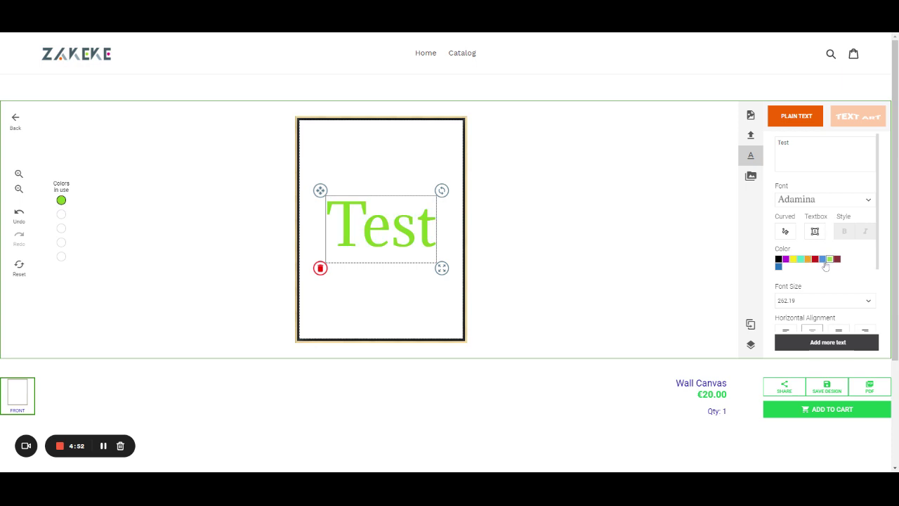
Reduce the "Test" text to a font size of about 179 near the canvas's upper edge, trying other colors before light green
click(822, 259)
drag(417, 240, 396, 163)
click(800, 259)
click(828, 260)
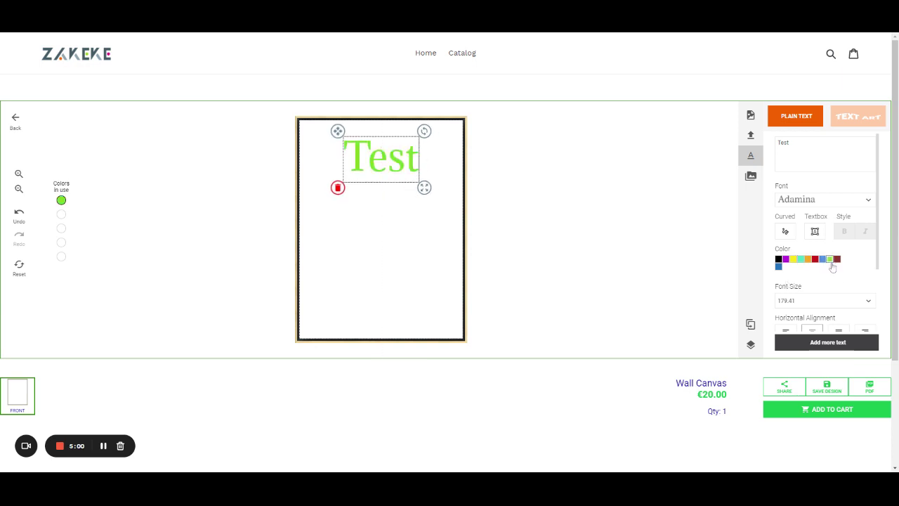
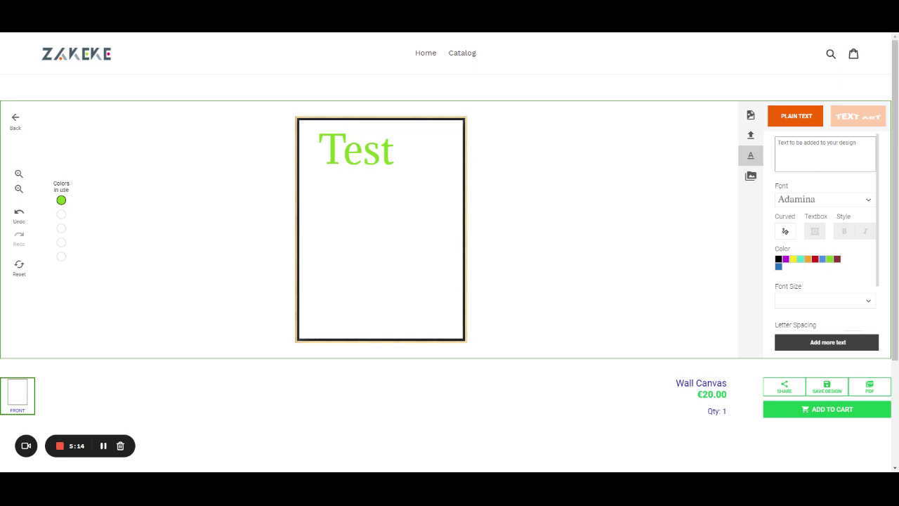
Add the text "Test 2" in orange and place it below and to the right of "Test"
text(Test 2)
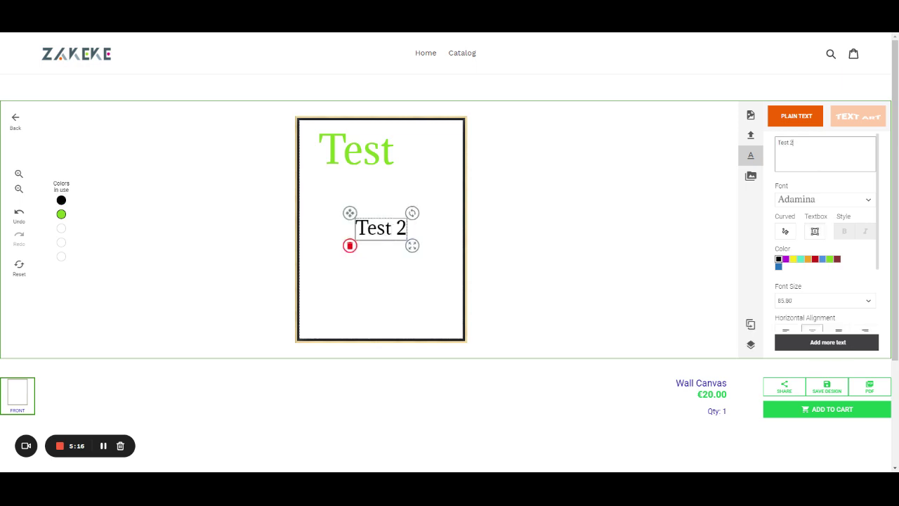
click(808, 259)
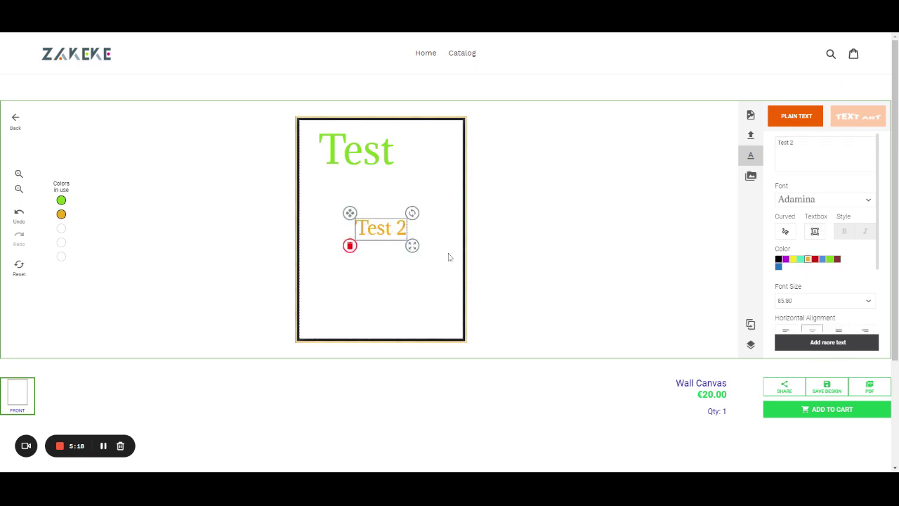
click(422, 215)
drag(376, 239, 409, 204)
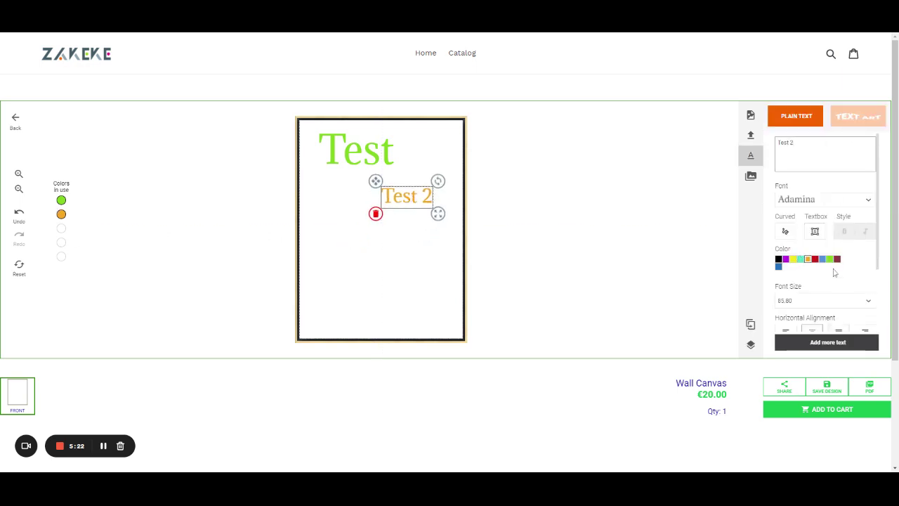
Add the text "Test 3" at a font size of about 112 and place it on the left half below "Test 2"
click(822, 343)
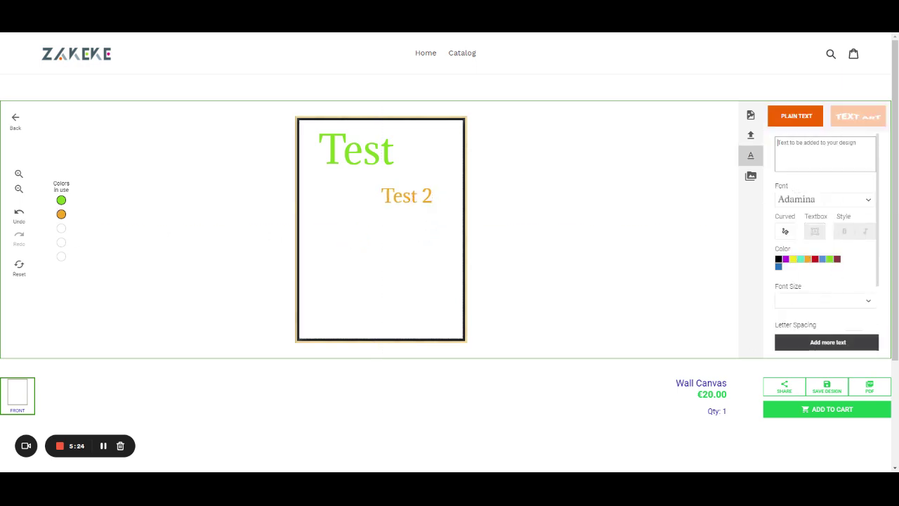
text(Test)
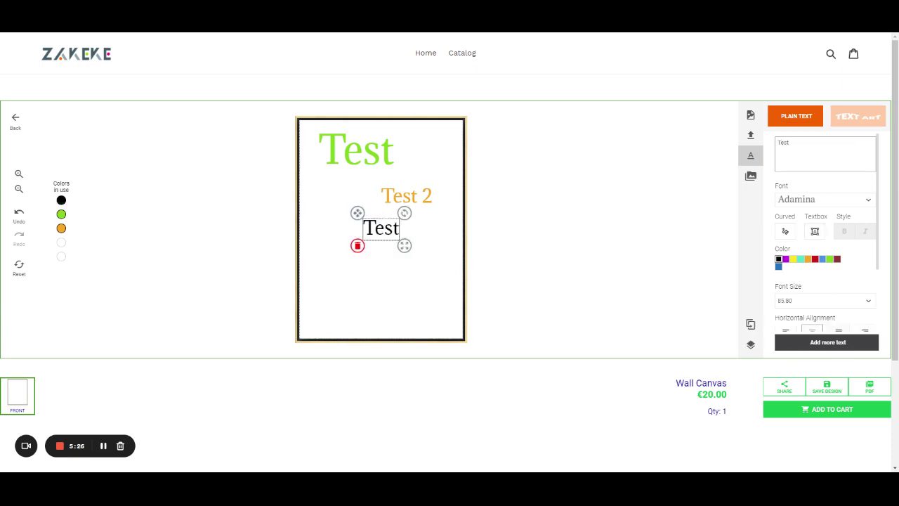
text( 3)
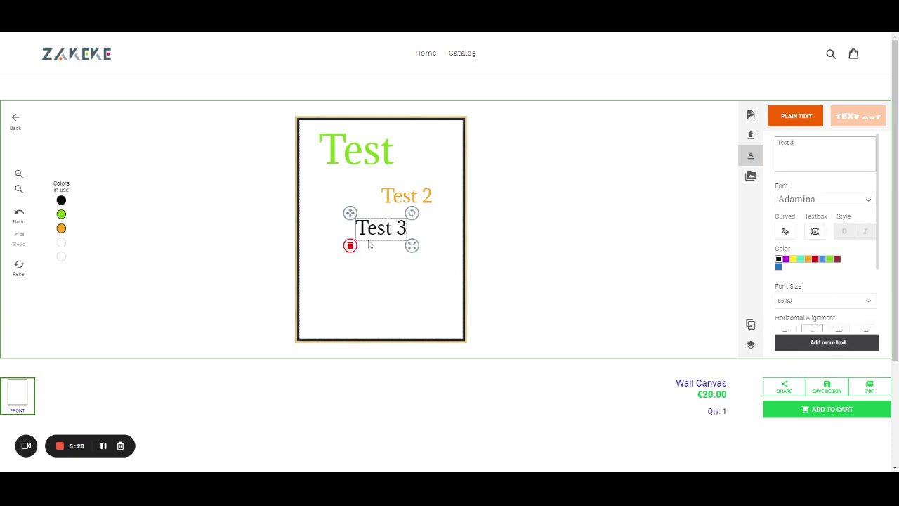
mouse_move(369, 243)
mouse_down()
mouse_move(328, 248)
mouse_move(378, 247)
mouse_up()
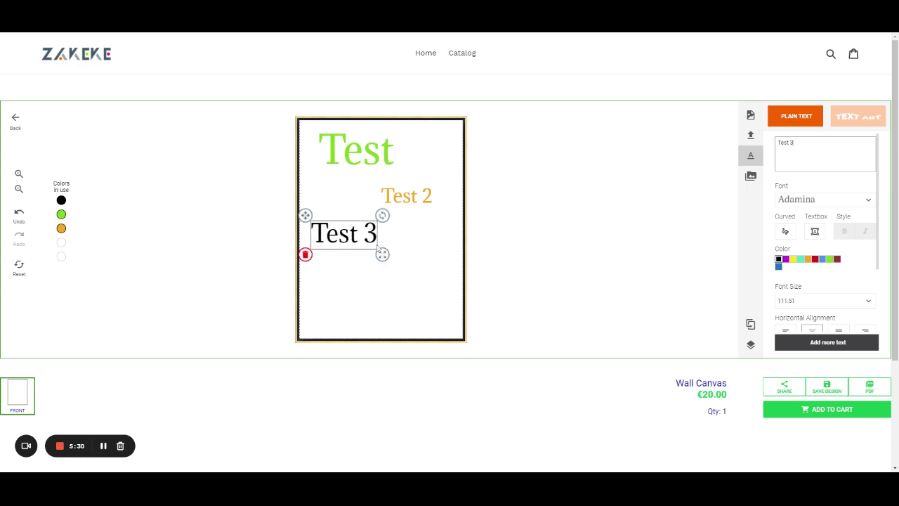
click(363, 288)
Add the first Zakeke logo from the gallery with its suggested replacement colors and place it below "Test 3"
click(750, 135)
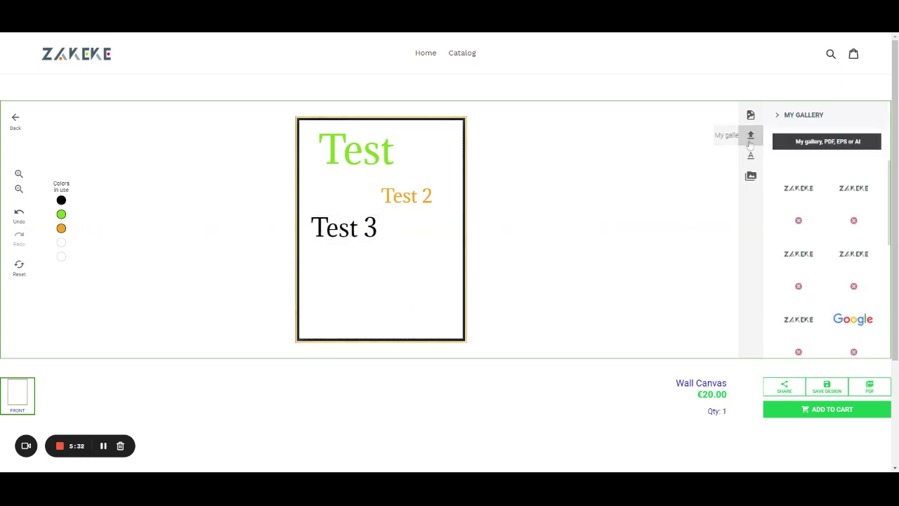
click(807, 198)
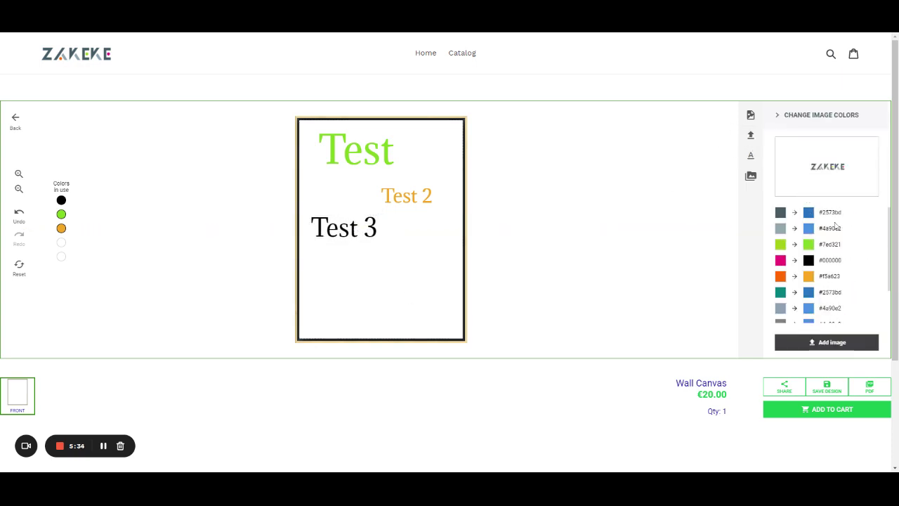
scroll(826, 267, down, 5)
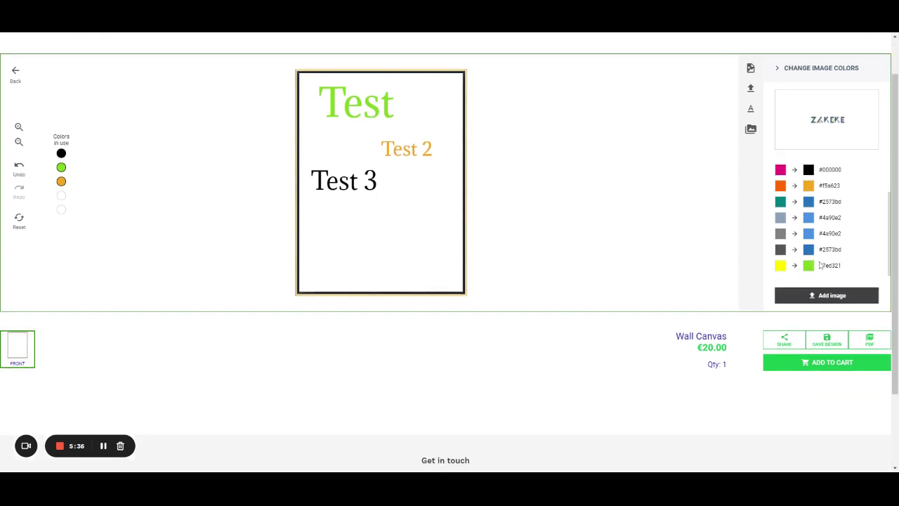
scroll(826, 225, up, 3)
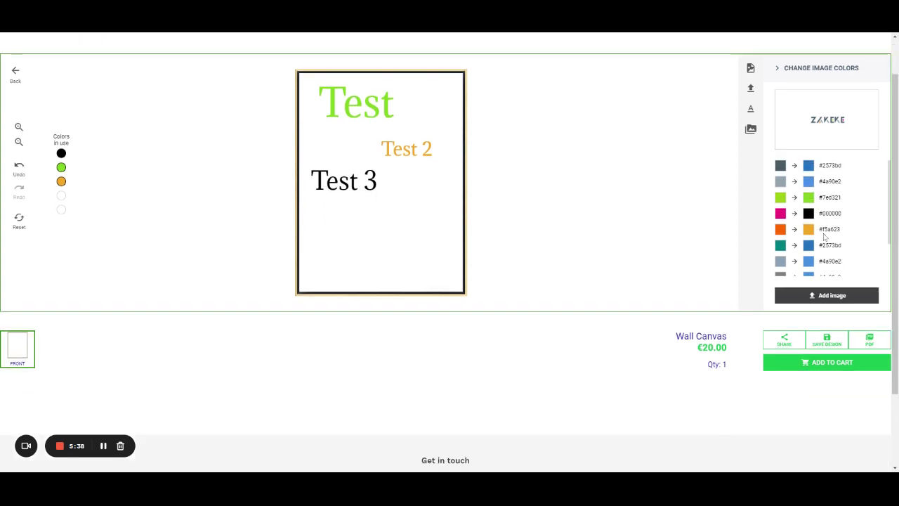
scroll(825, 238, up, 2)
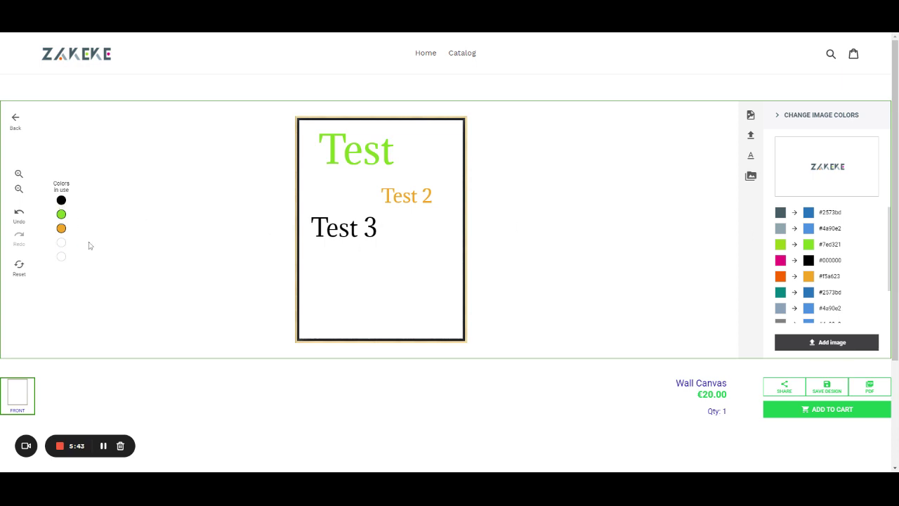
click(840, 344)
drag(407, 238, 420, 296)
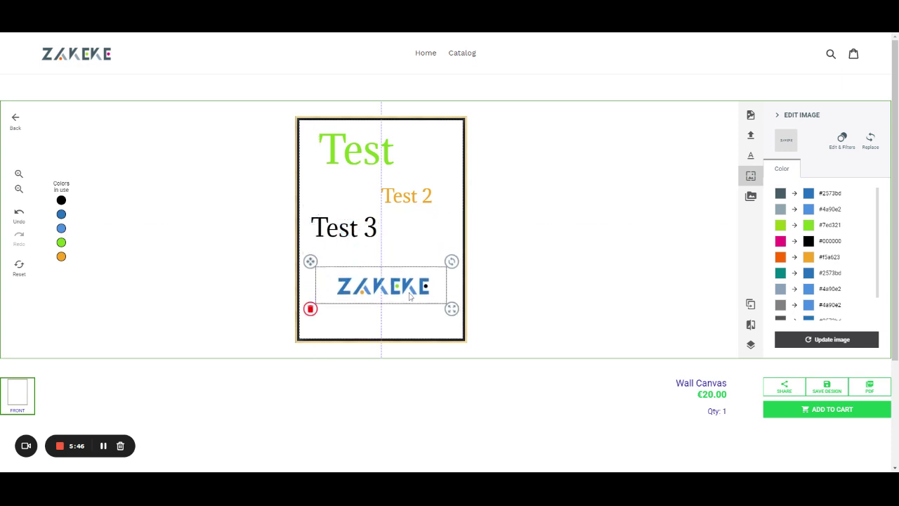
click(120, 256)
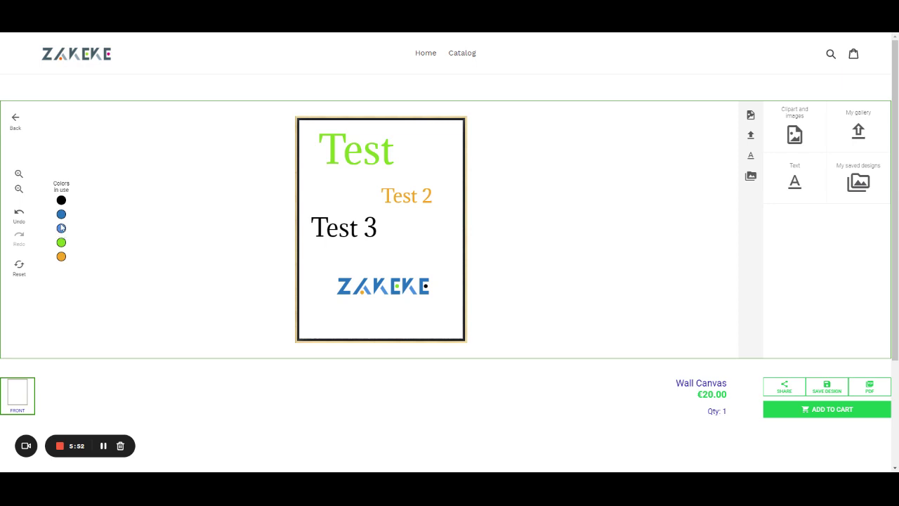
Replace black with yellow, light blue with turquoise and blue with red across the design, and move the logo up closer to "Test 3"
click(60, 203)
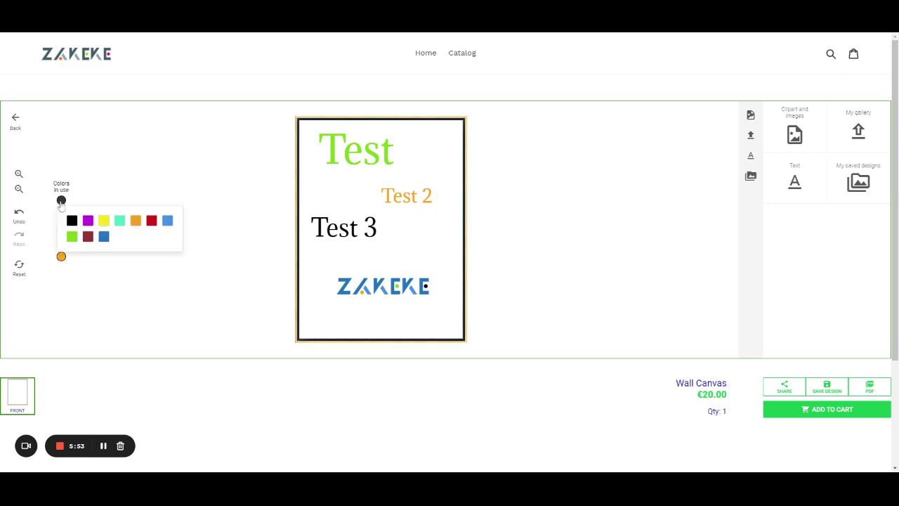
click(103, 221)
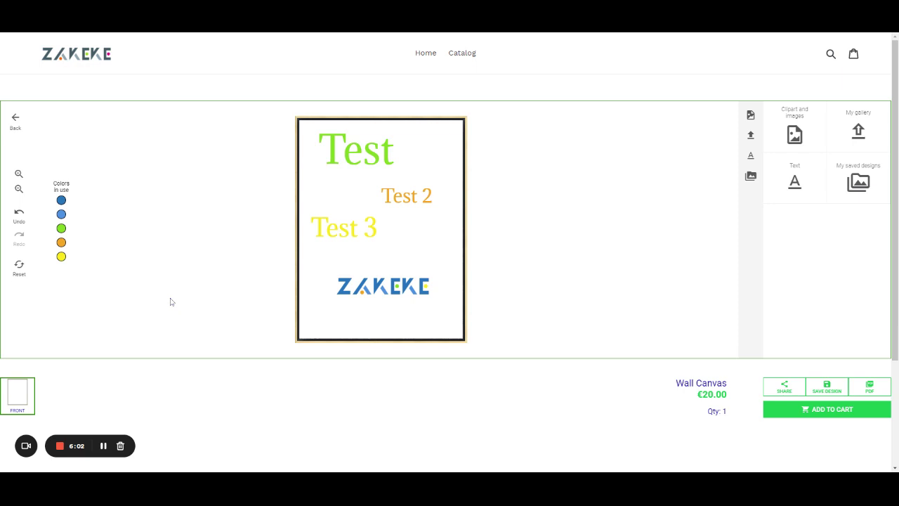
click(61, 214)
click(120, 235)
click(61, 201)
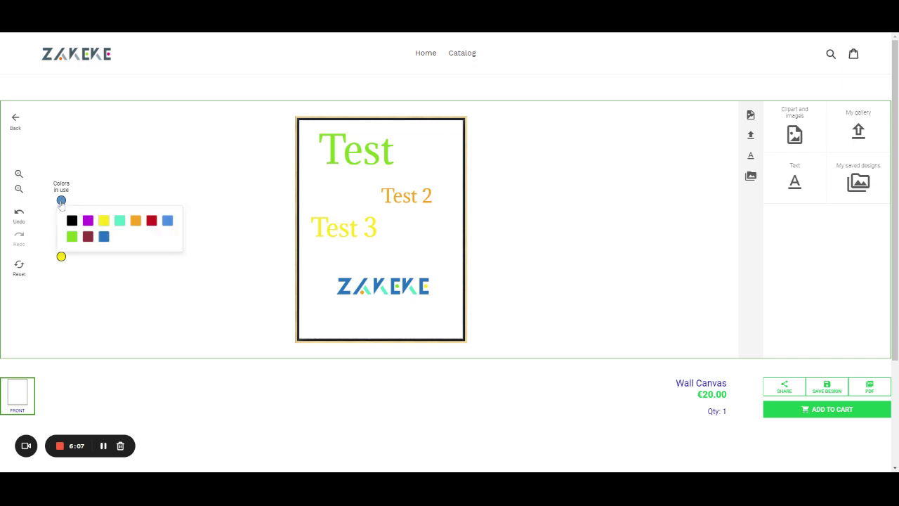
click(150, 219)
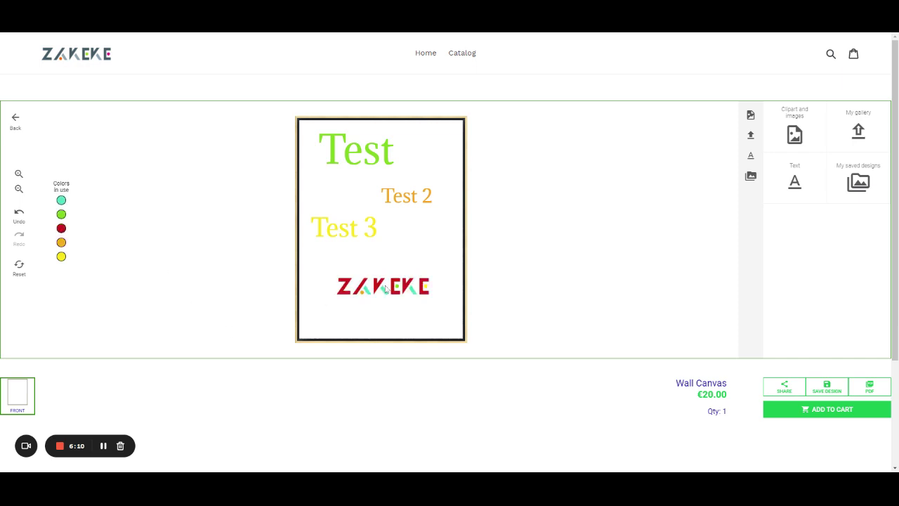
drag(385, 289, 381, 268)
click(408, 311)
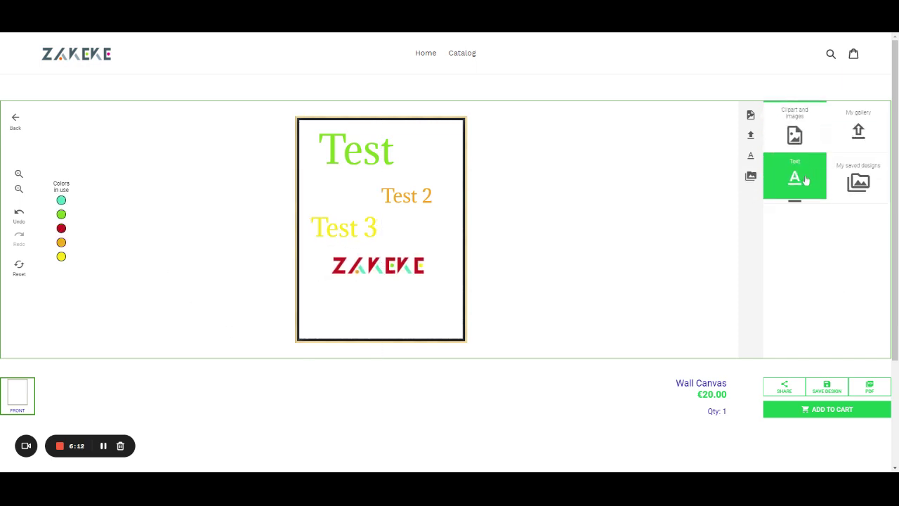
Add the text "Test 4" to the canvas and place it below the Zakeke logo
click(806, 180)
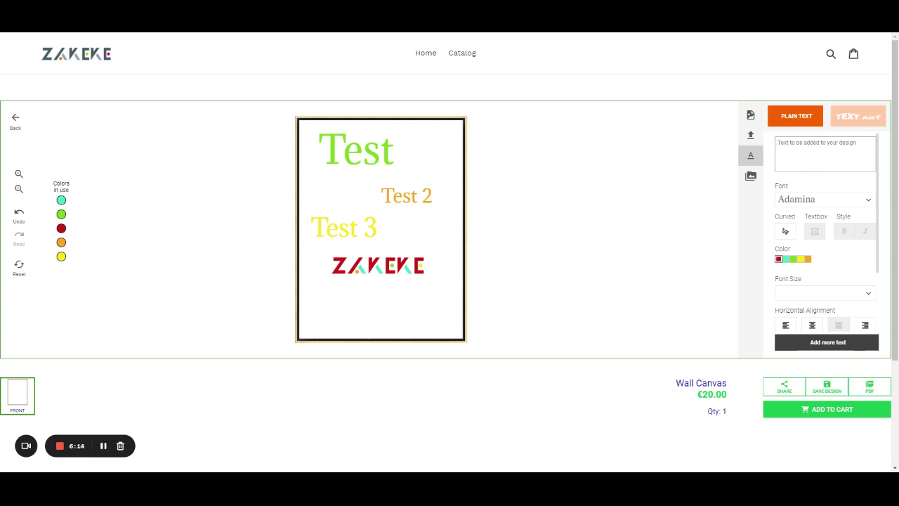
text(Test)
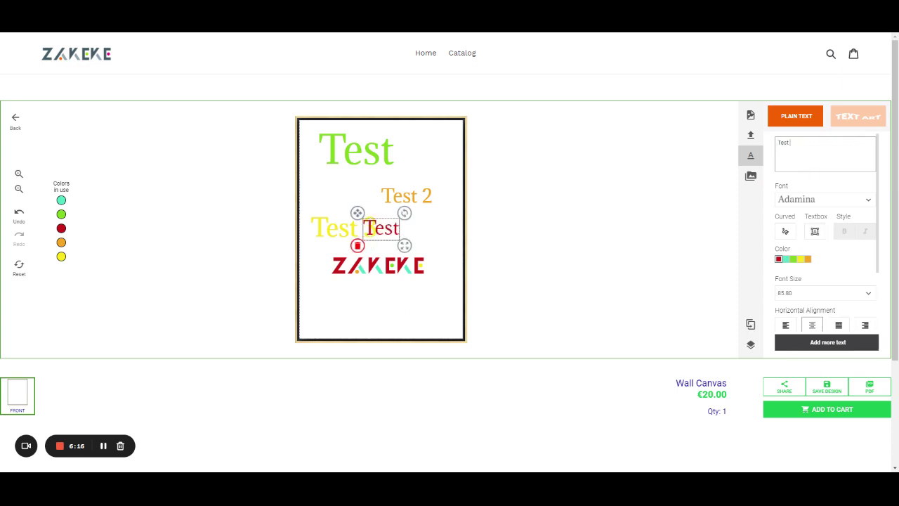
text( 54)
key(BackSpace)
key(BackSpace)
key(BackSpace)
text(4)
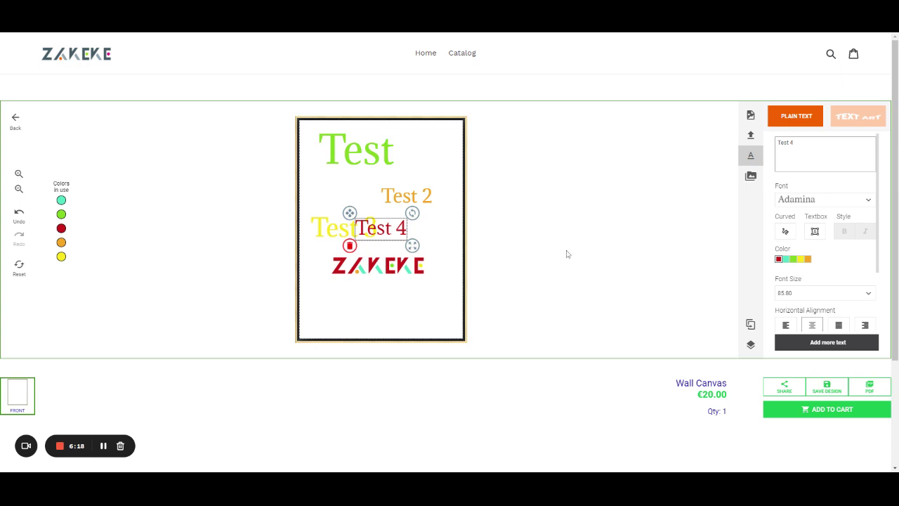
drag(382, 229, 385, 301)
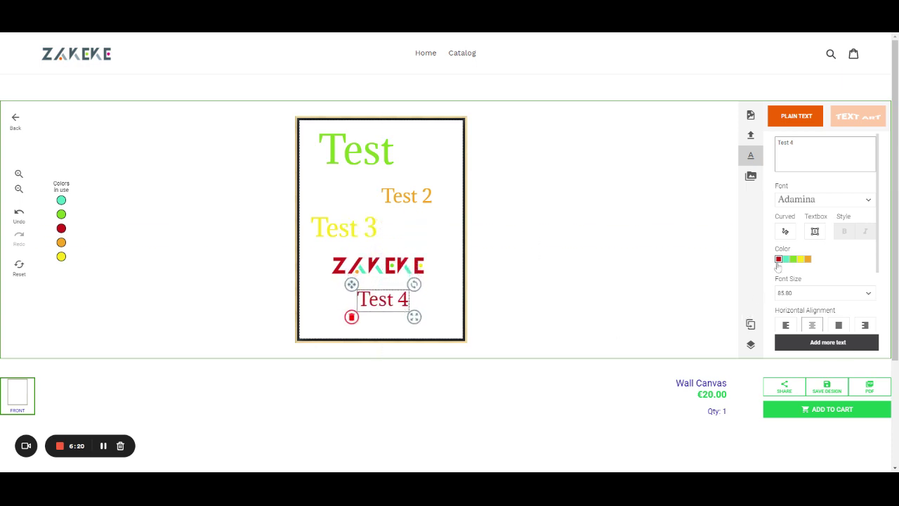
Color "Test 4" orange after trying yellow, and shift it slightly down and to the left
click(801, 259)
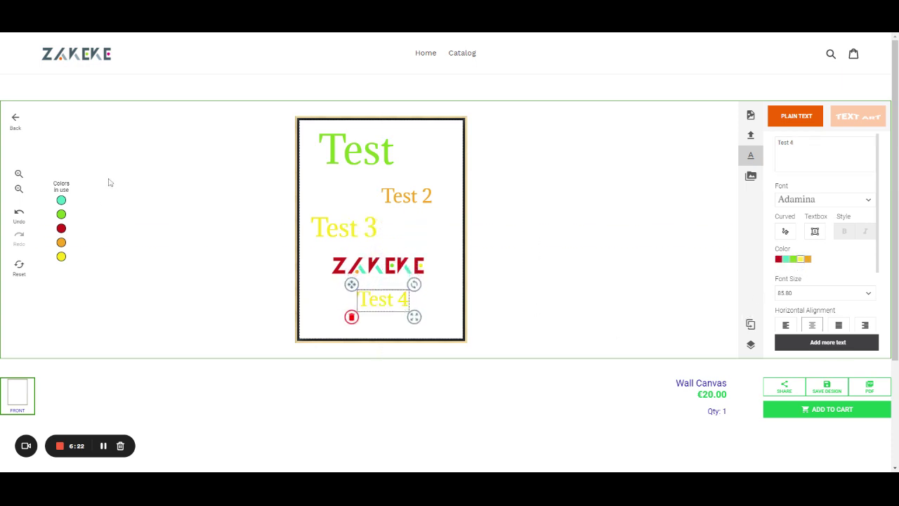
click(808, 259)
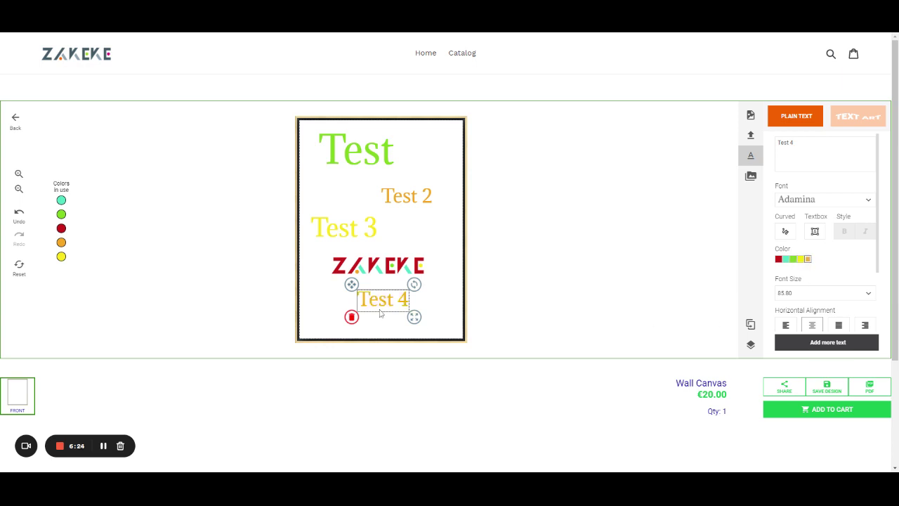
drag(380, 314, 373, 321)
click(519, 299)
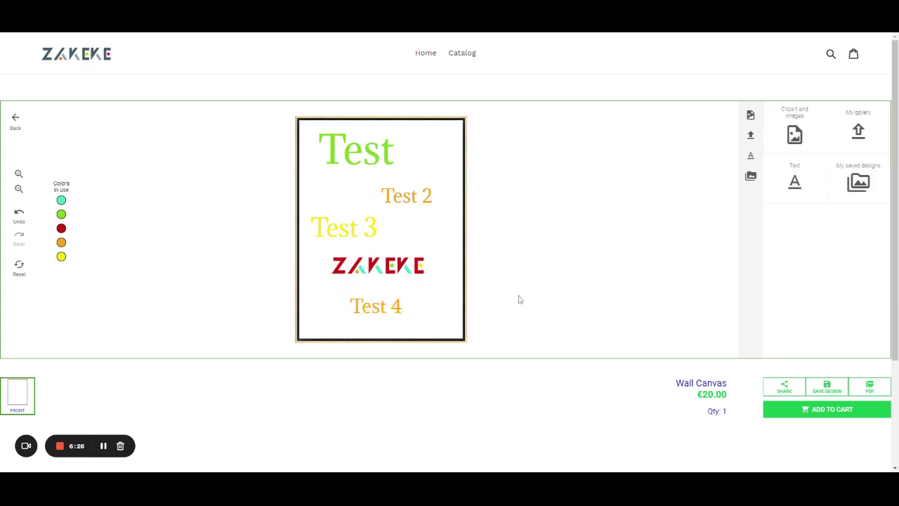